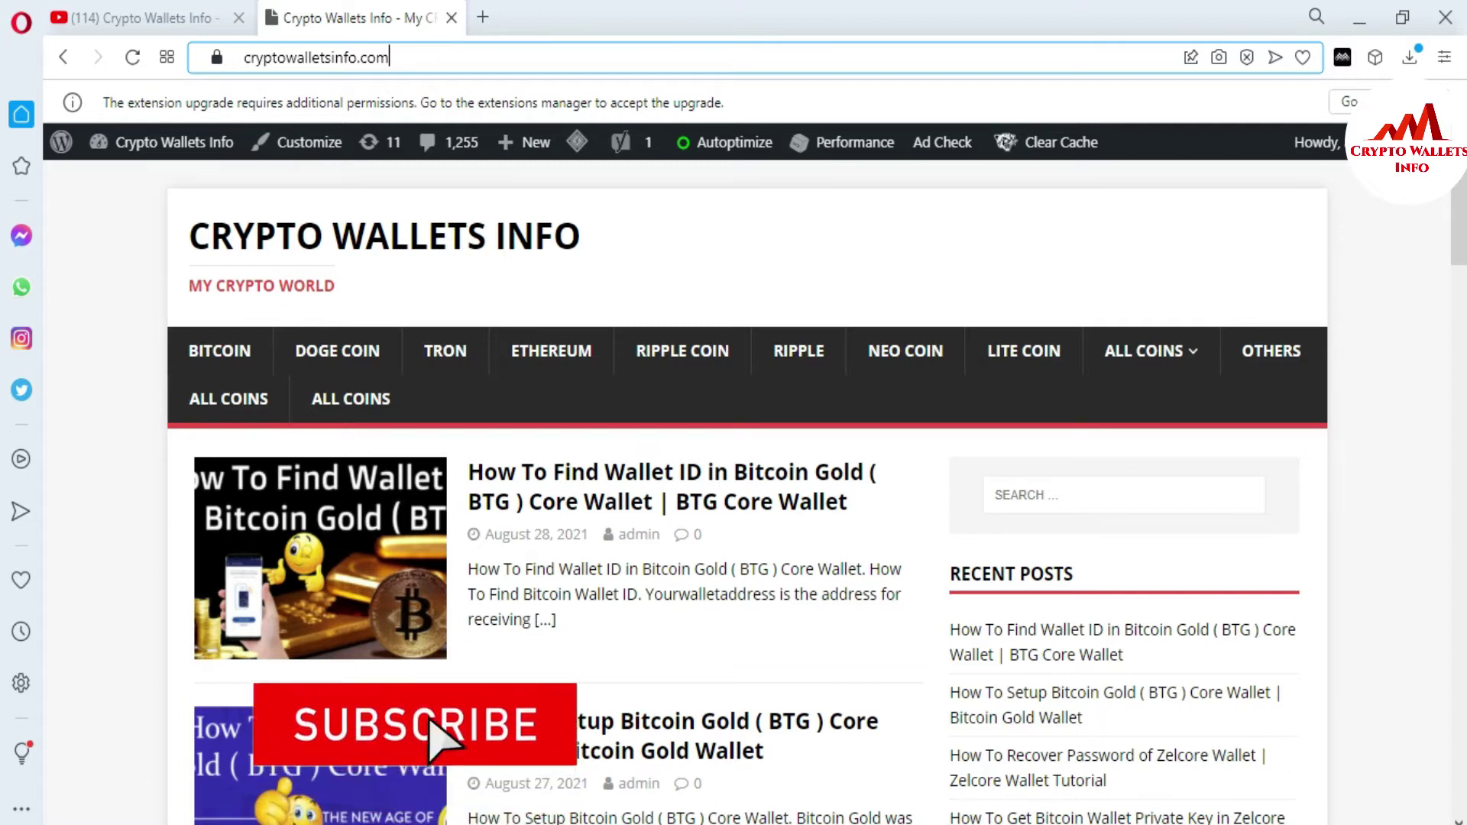
Search Windows for %appdata% and open the Roaming folder it points to.
key("super+s")
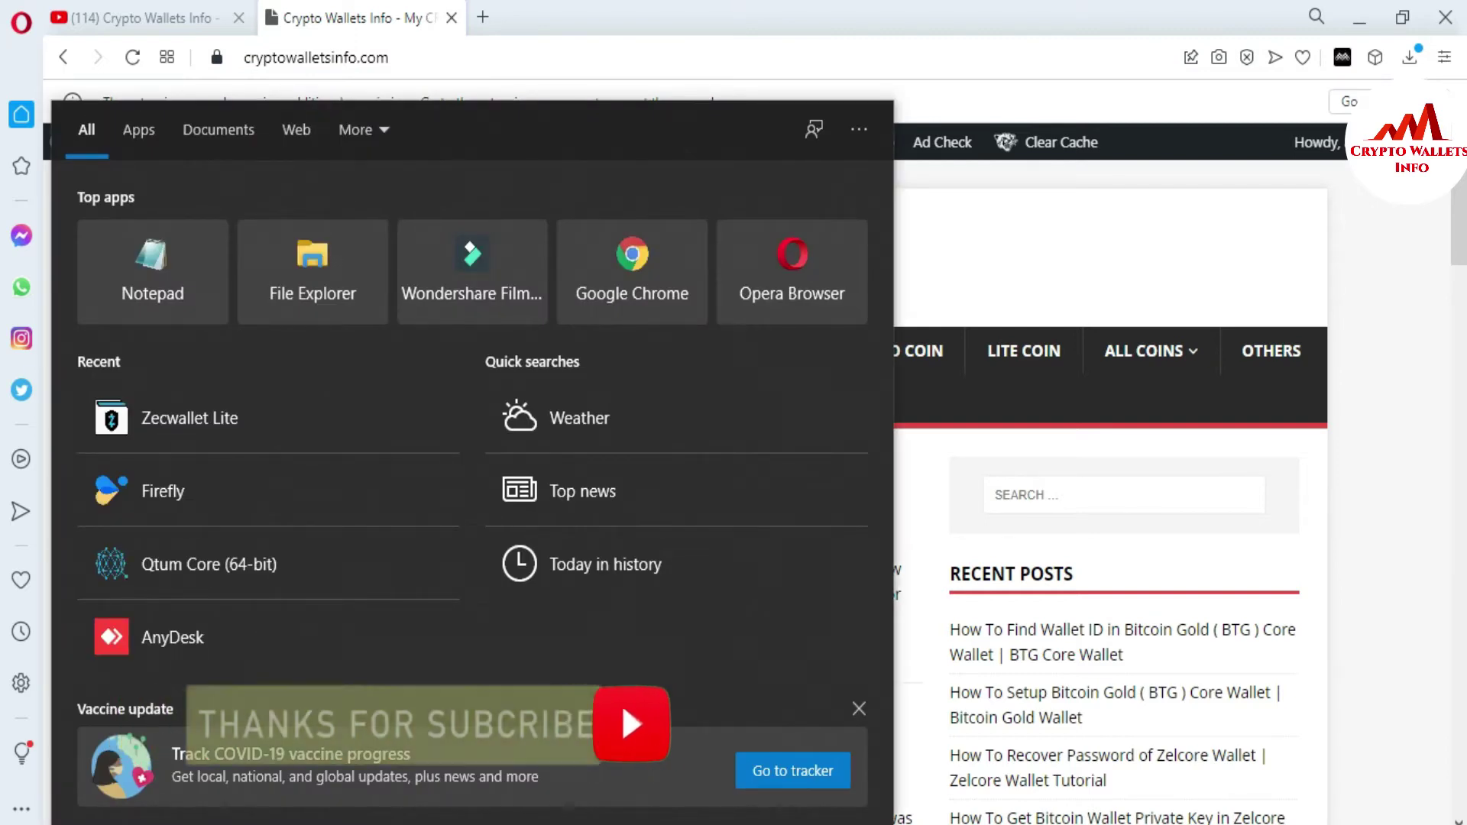
type("%")
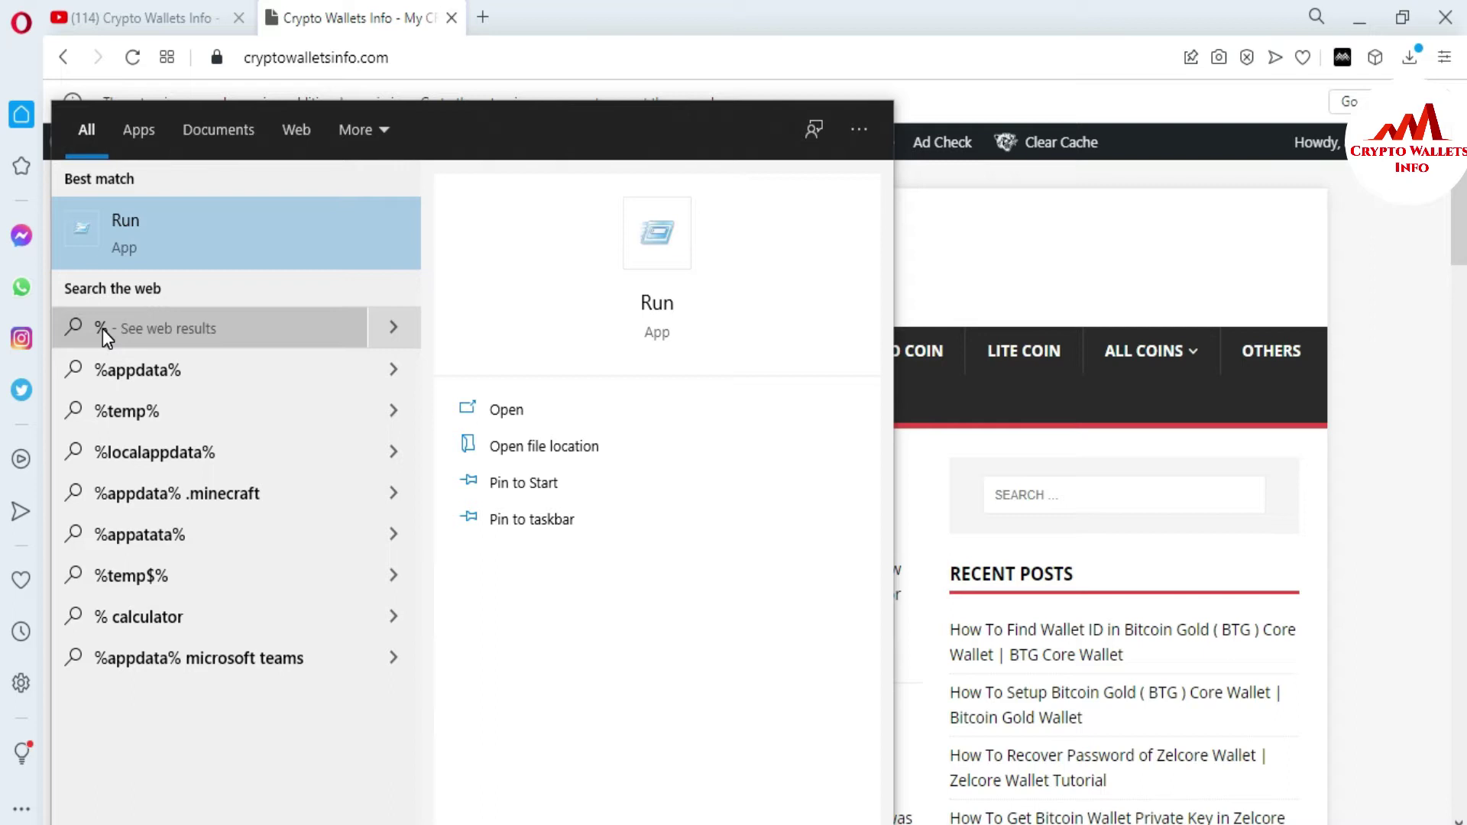
type("app")
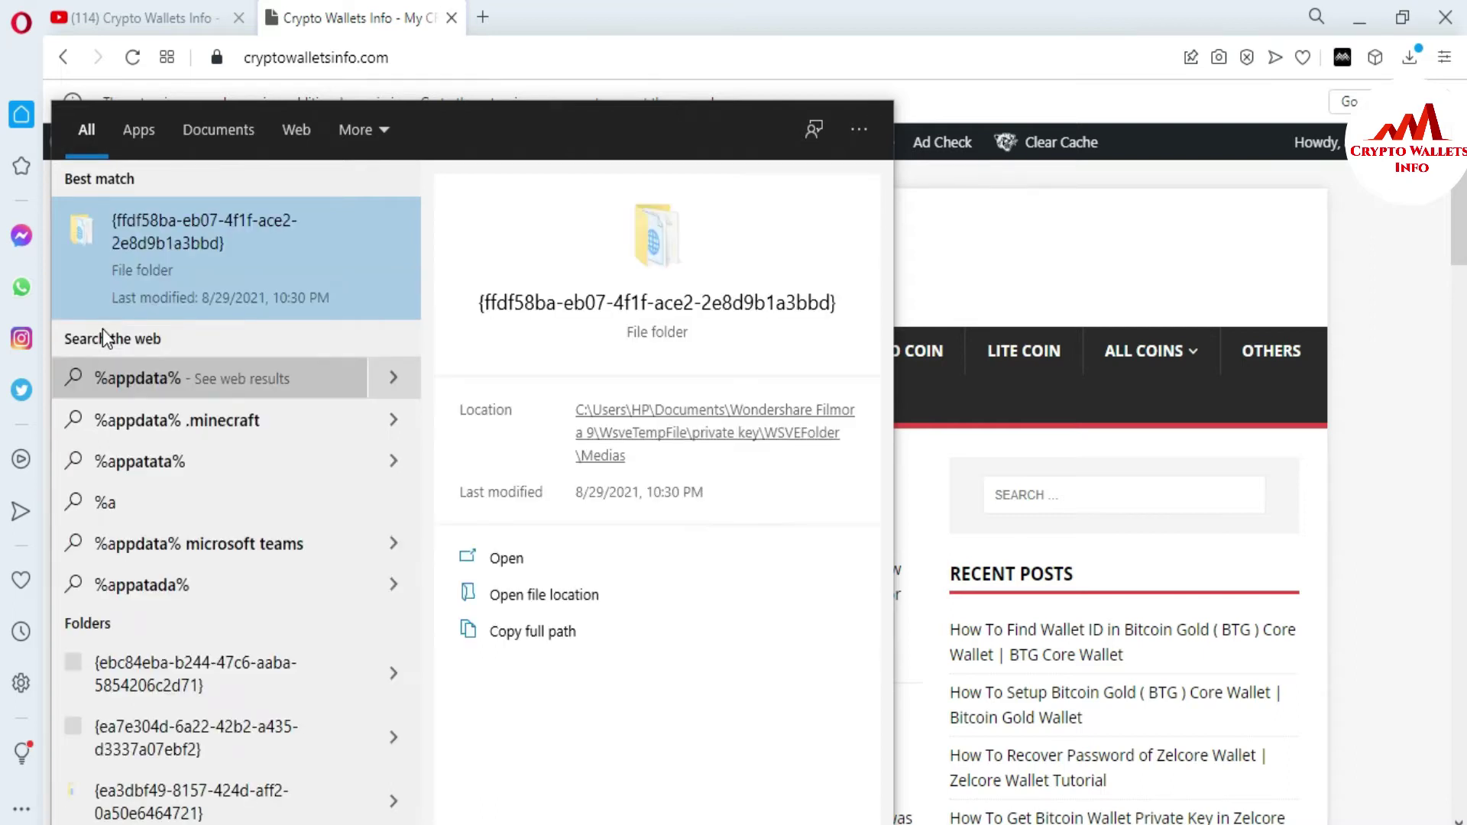
type("dat")
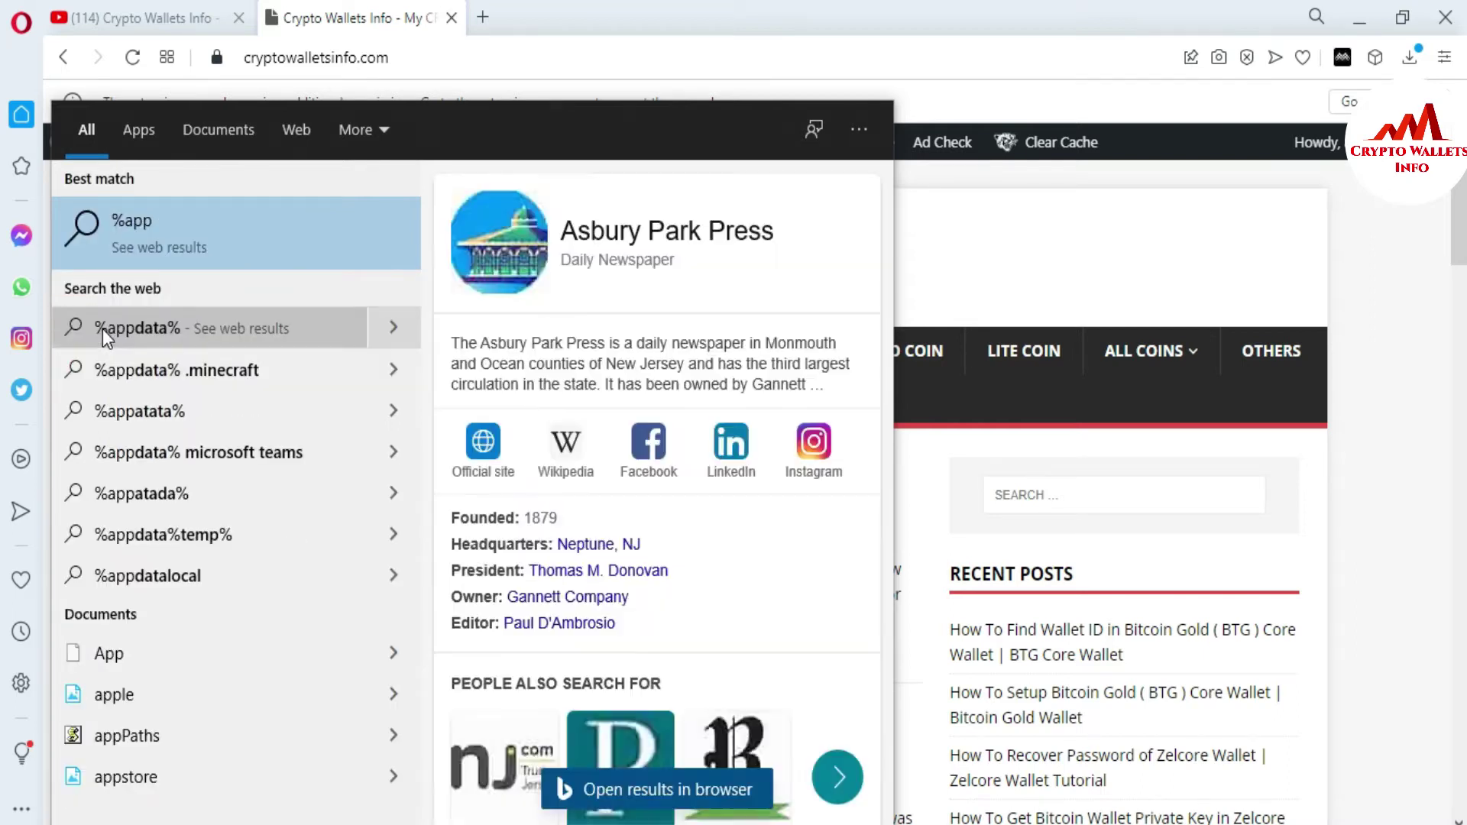
type("a")
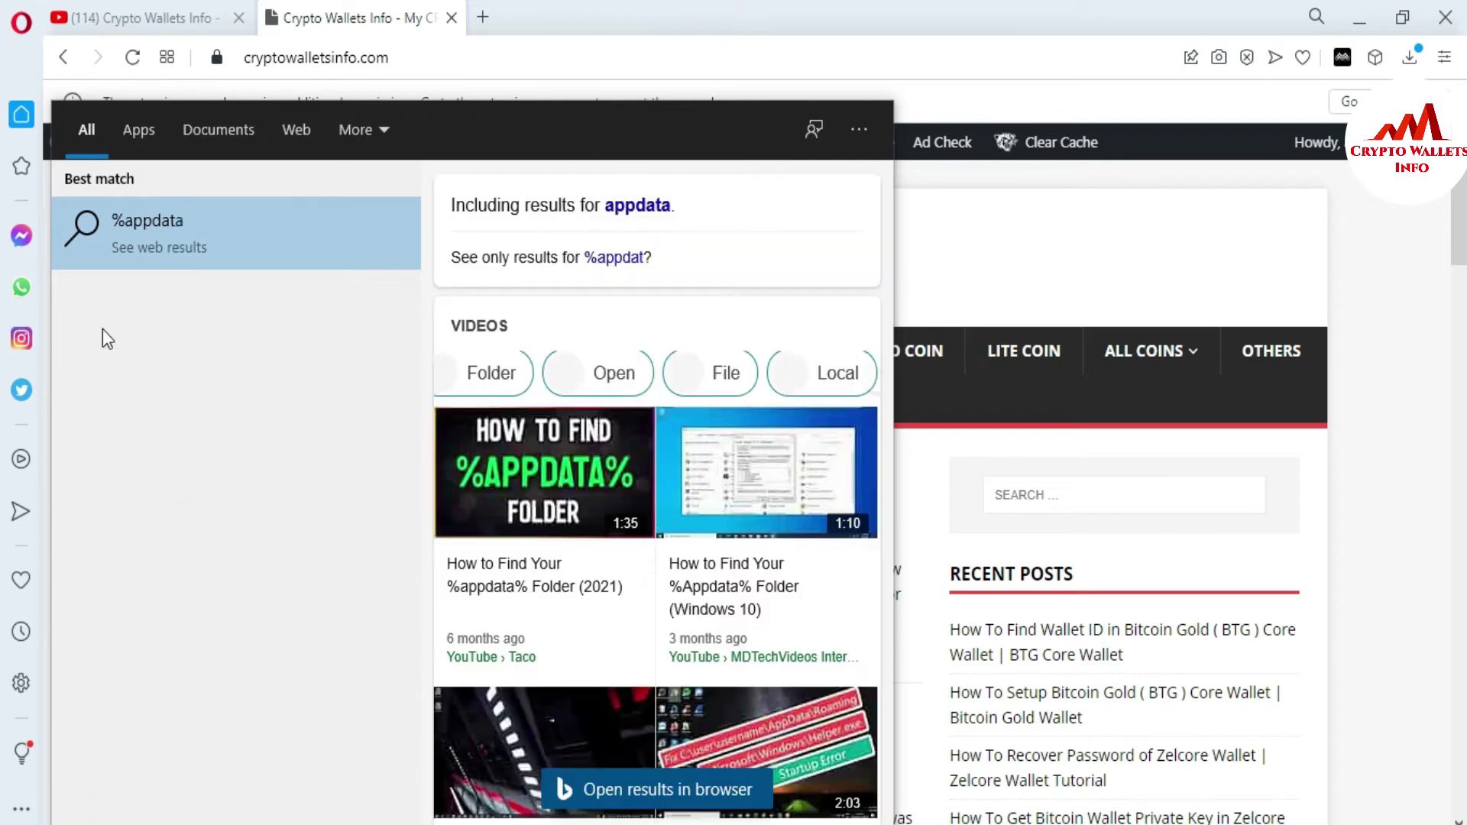
type("%")
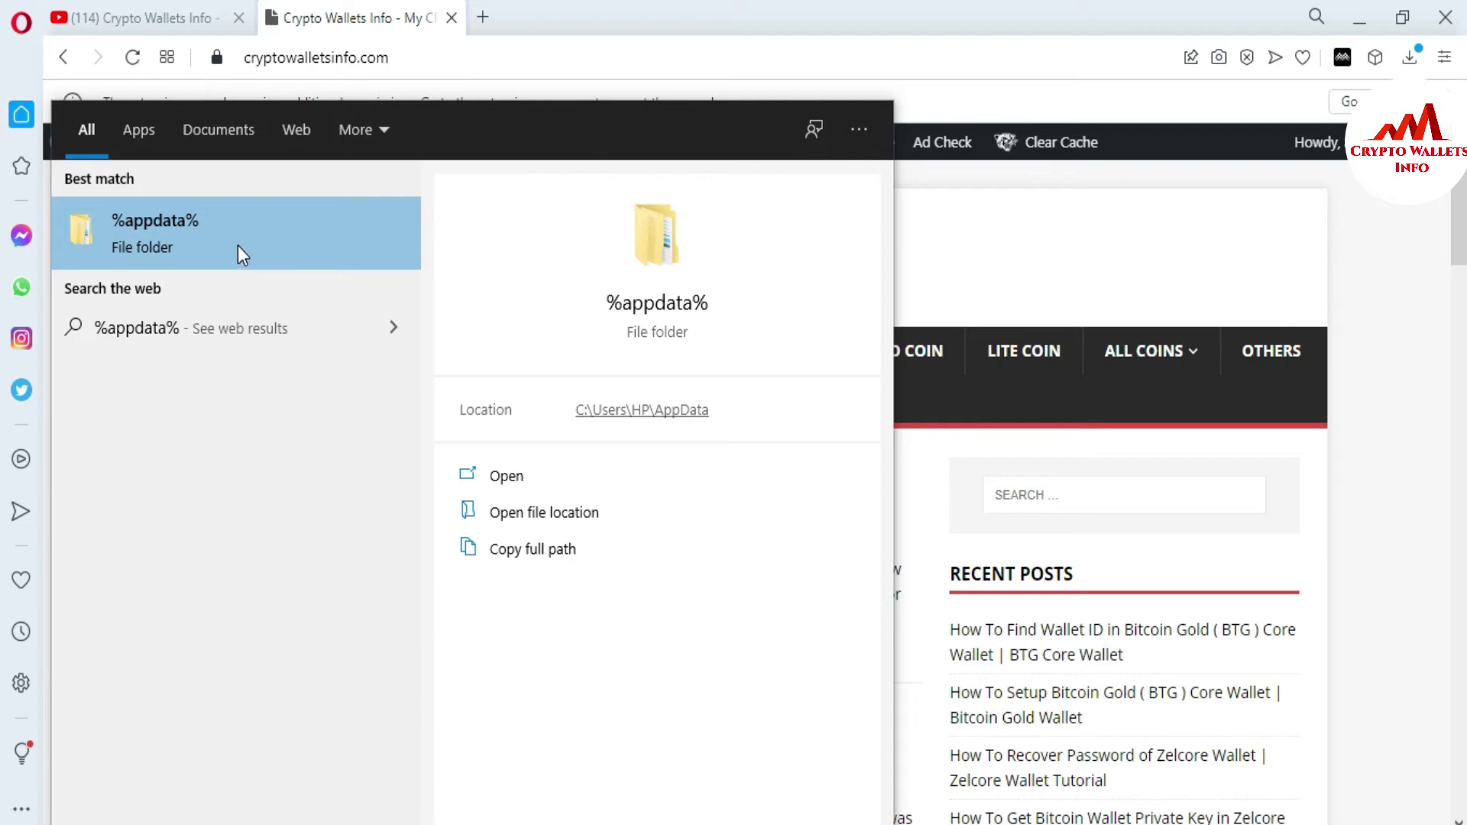
left_click(509, 477)
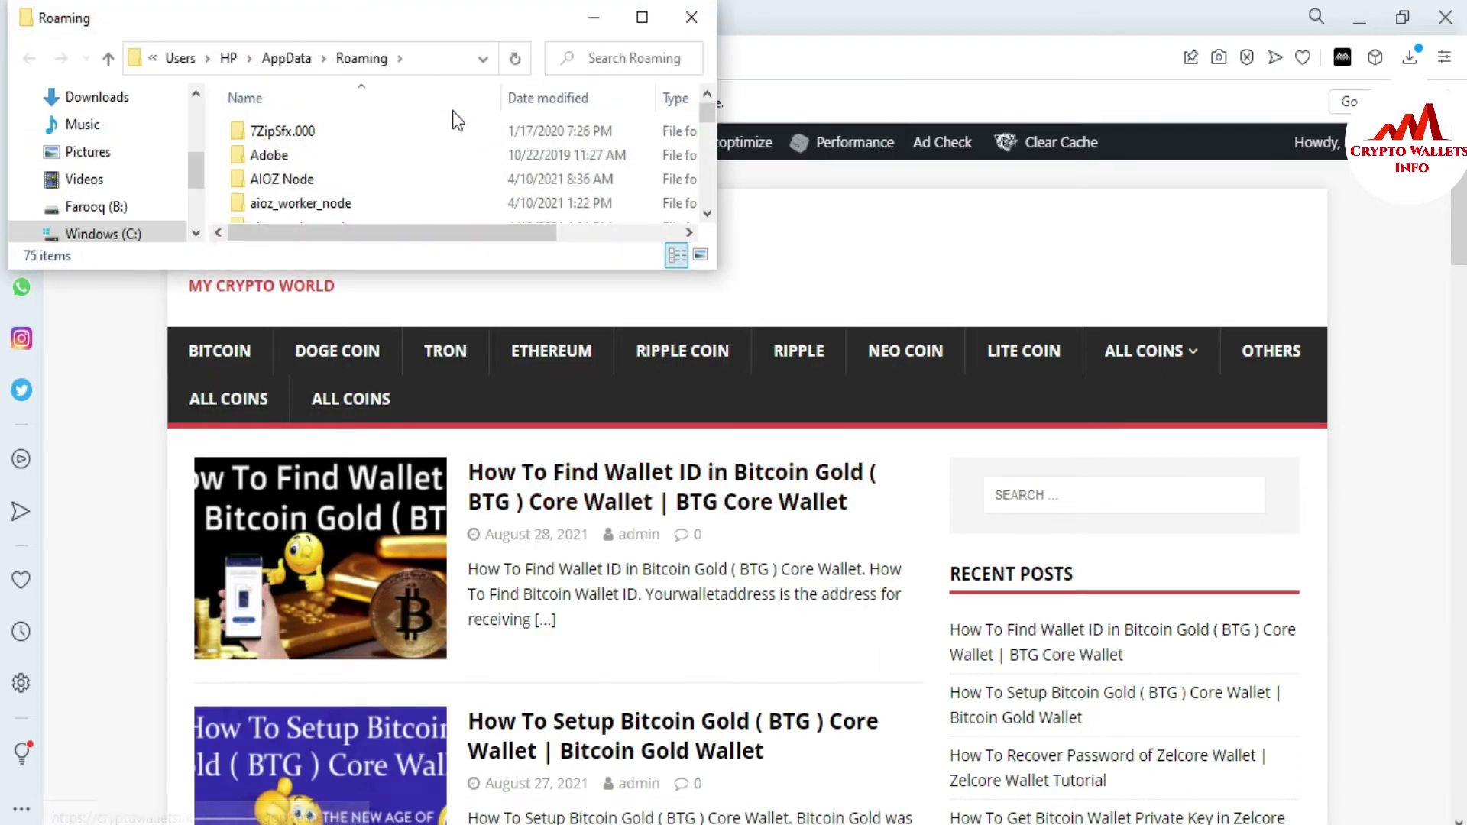
Enlarge the Roaming folder window to fill the screen and open the BitcoinGold folder.
left_click_drag(714, 271, 833, 734)
left_click(758, 18)
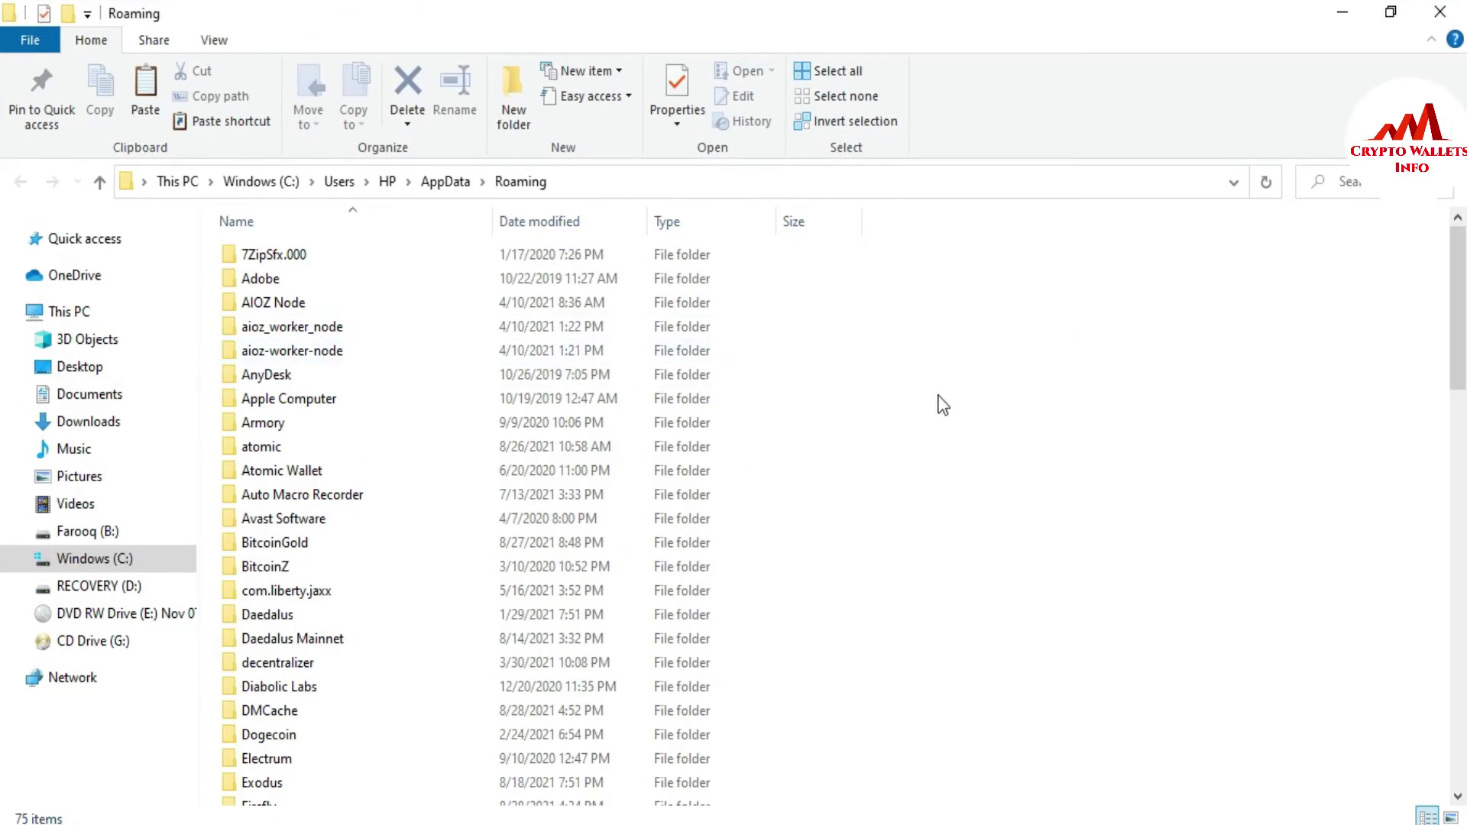
left_click(362, 344)
key("b")
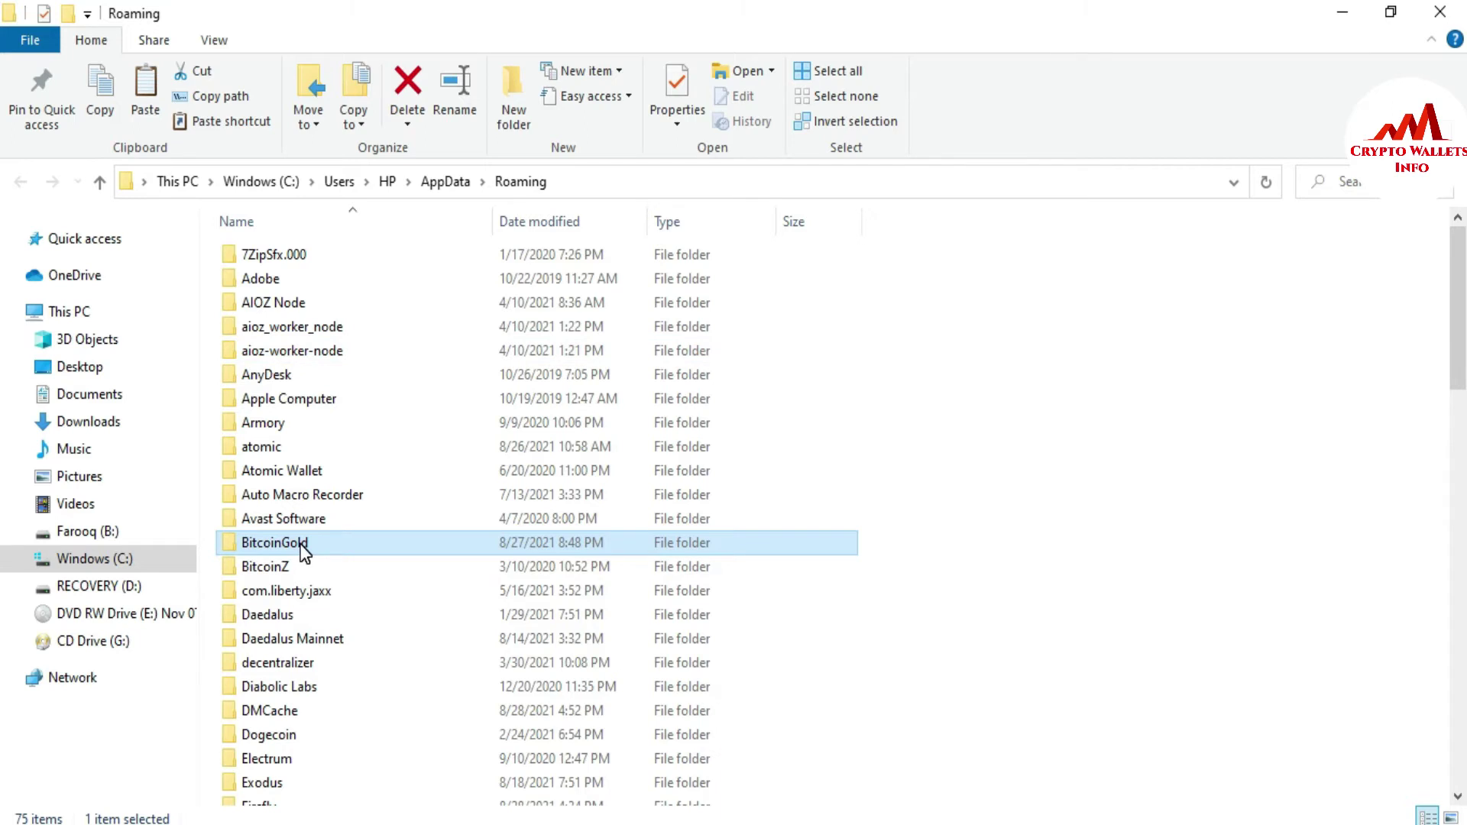
mouse_move(302, 544)
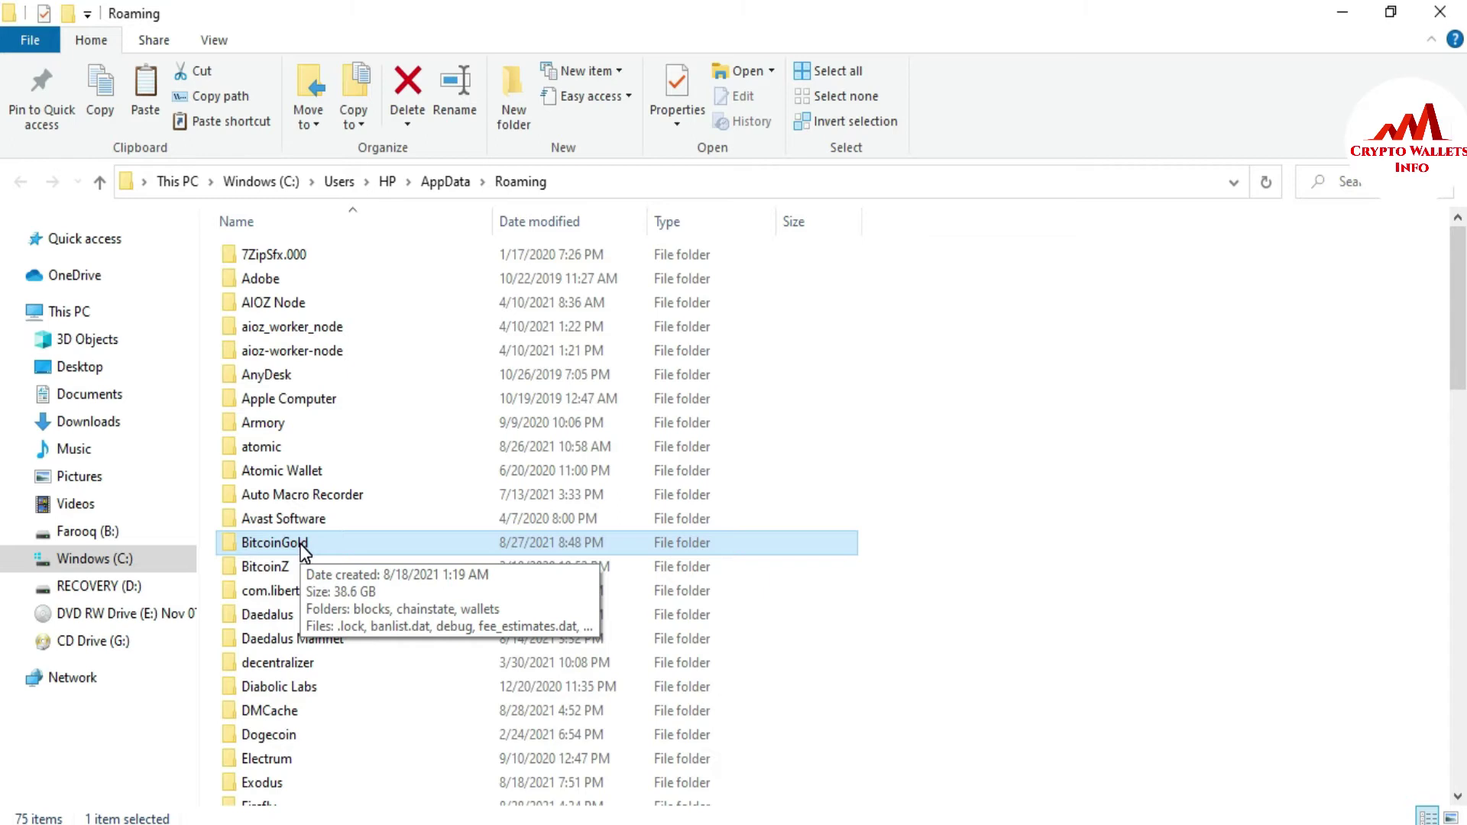
double_click(293, 552)
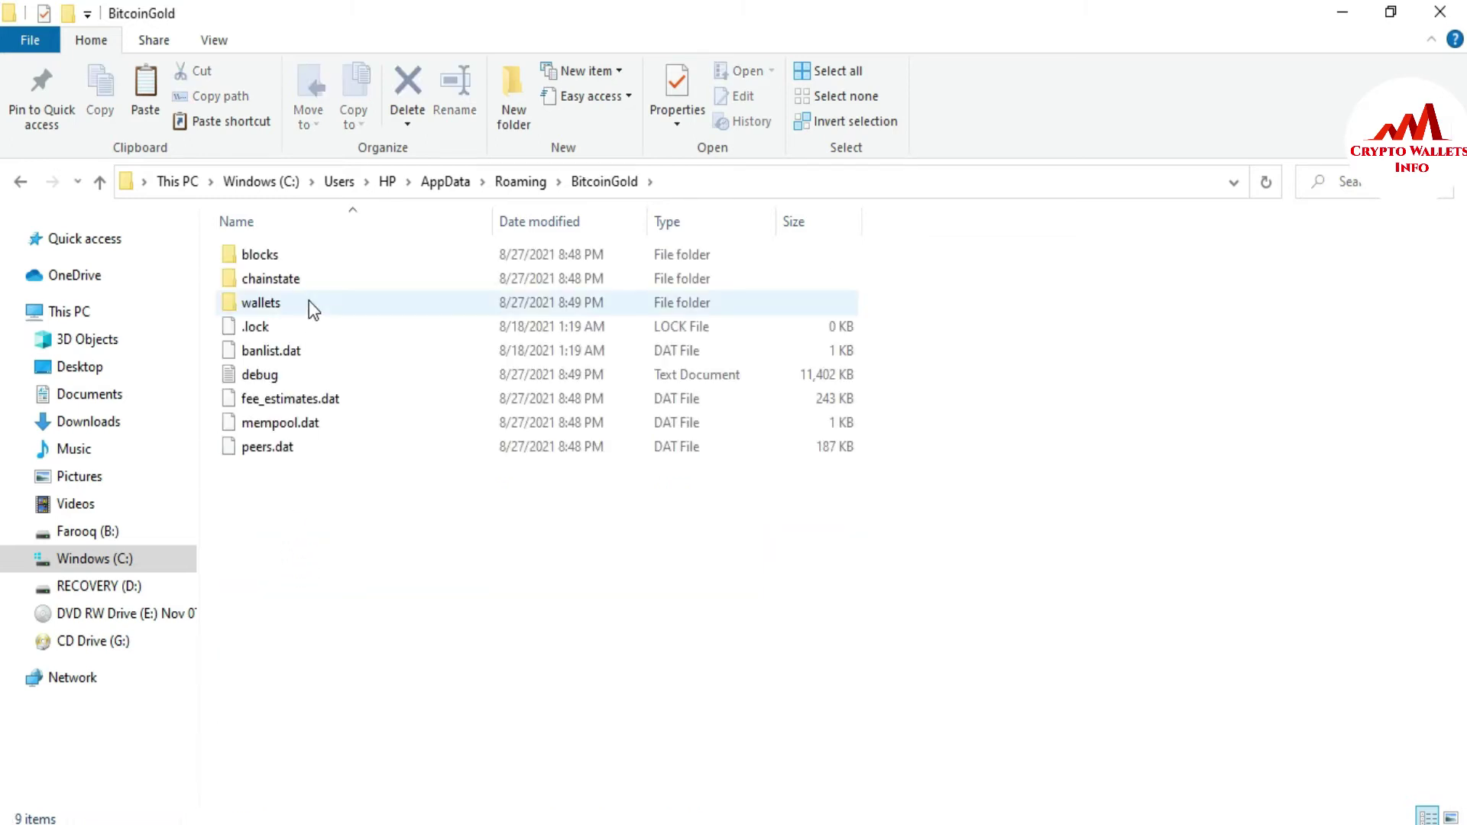
Examine the blocks, chainstate and wallets folders inside BitcoinGold, including their size and content details.
left_click_drag(211, 244, 325, 308)
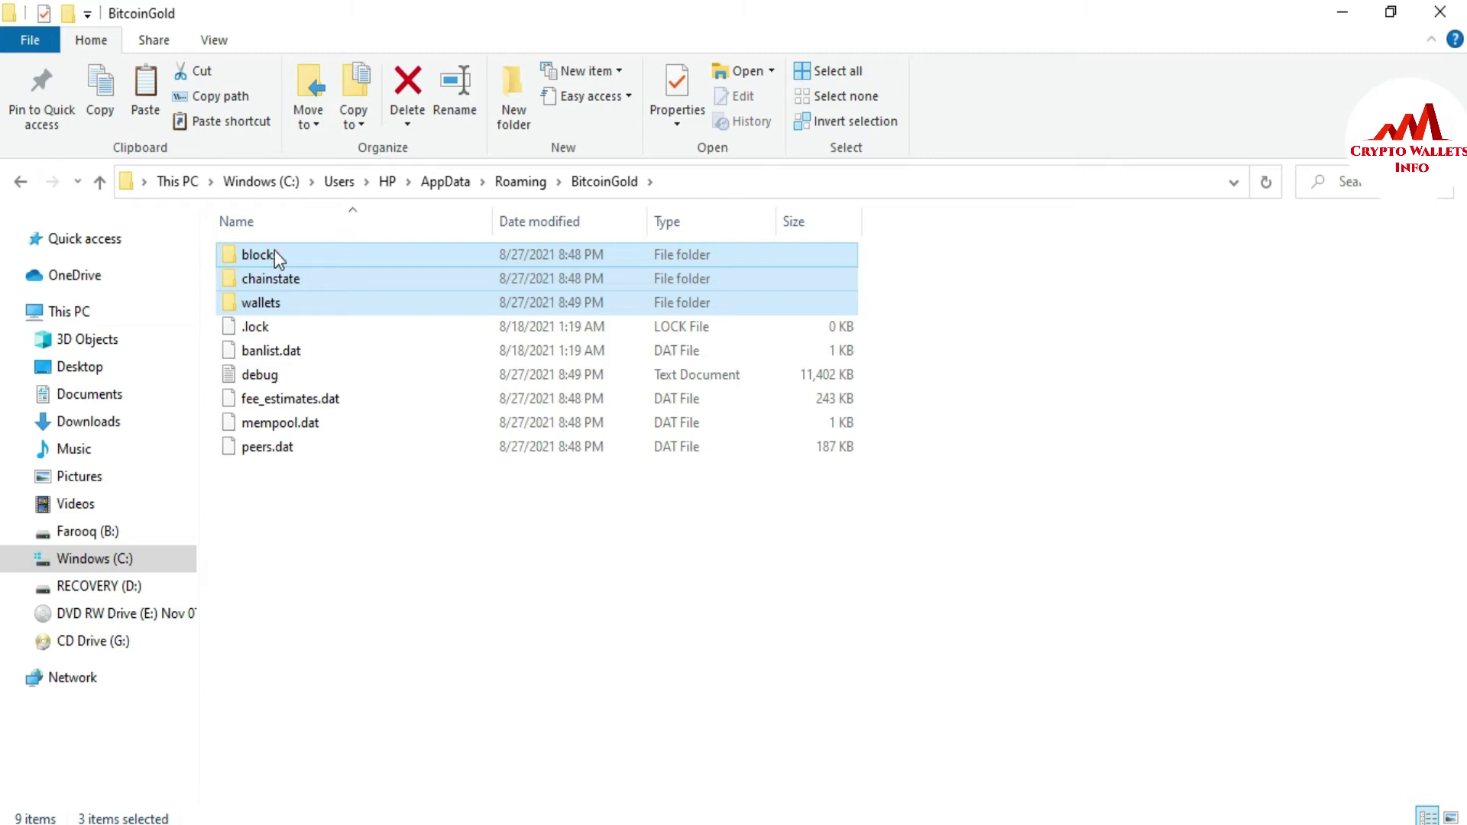
left_click(377, 584)
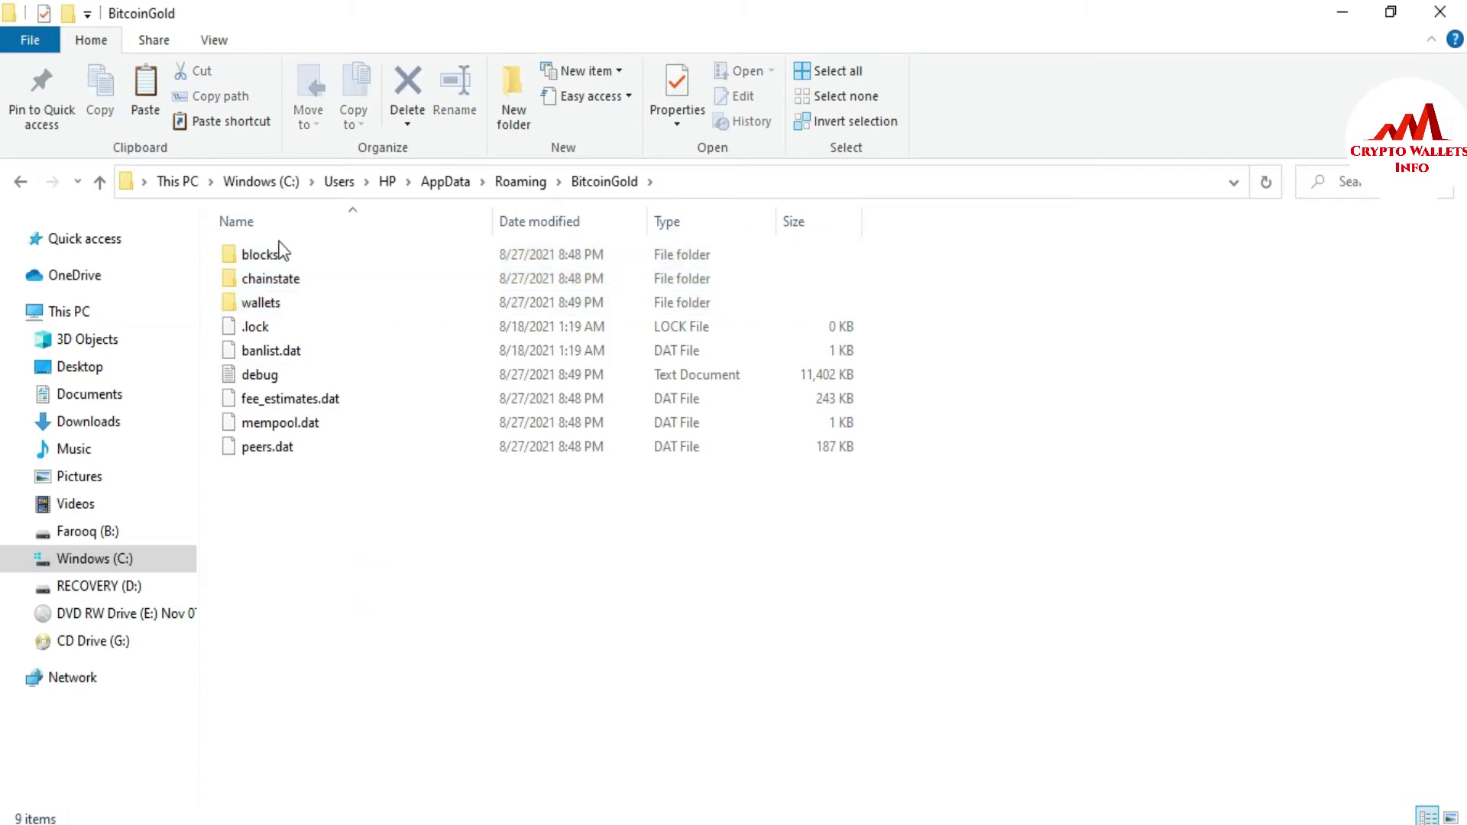
mouse_move(273, 250)
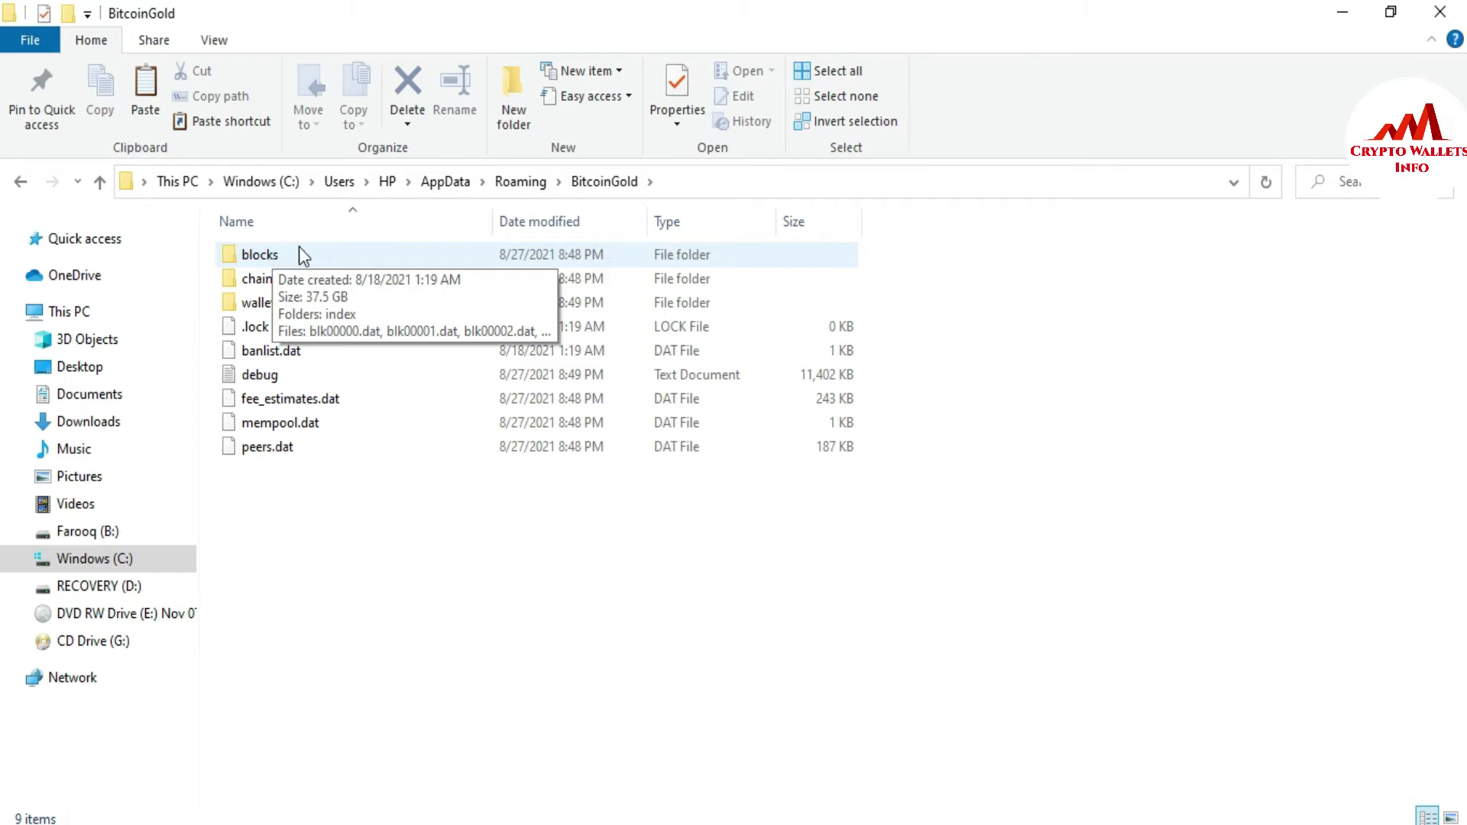
mouse_move(271, 279)
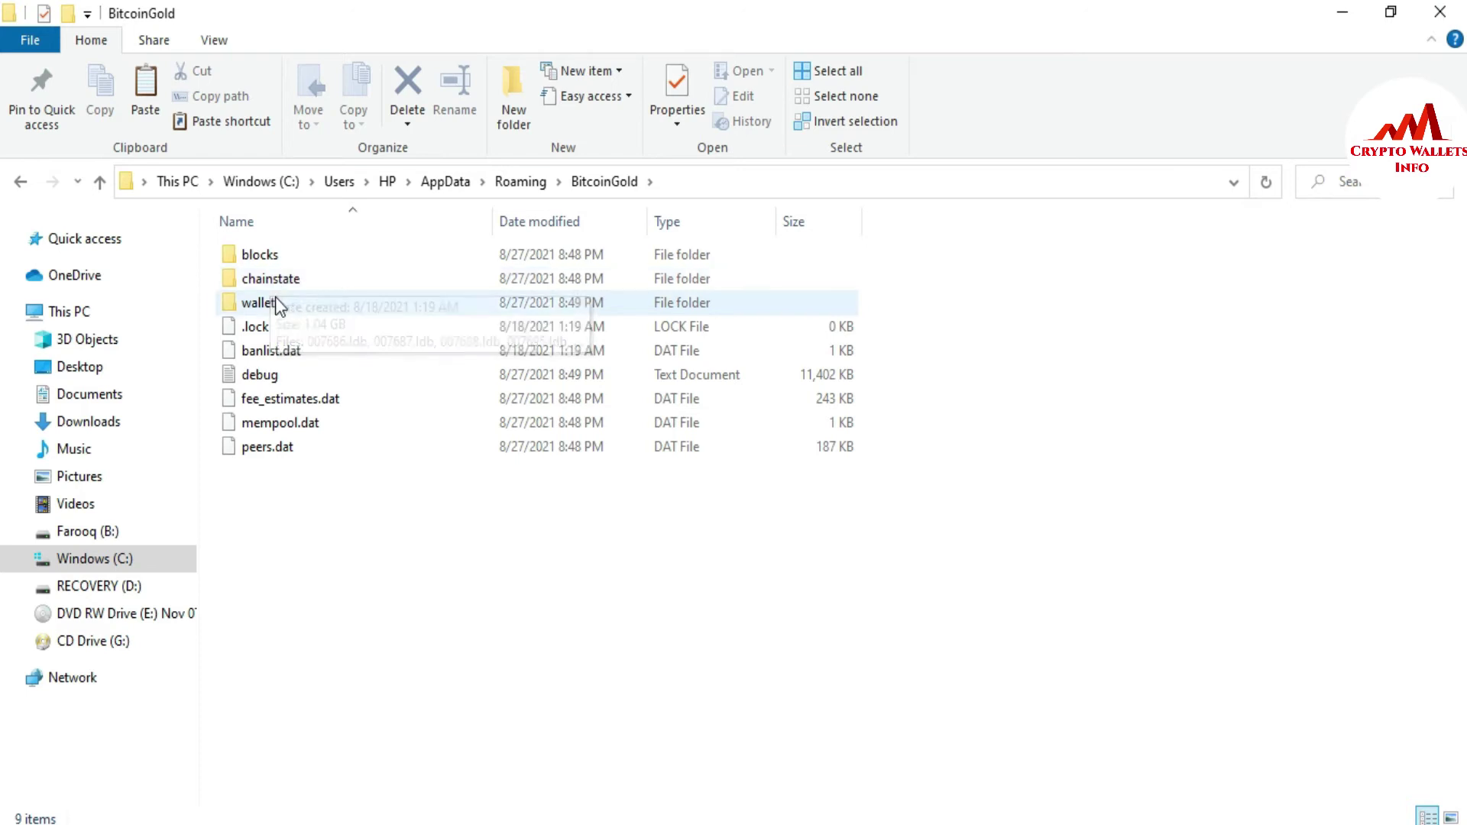
mouse_move(274, 305)
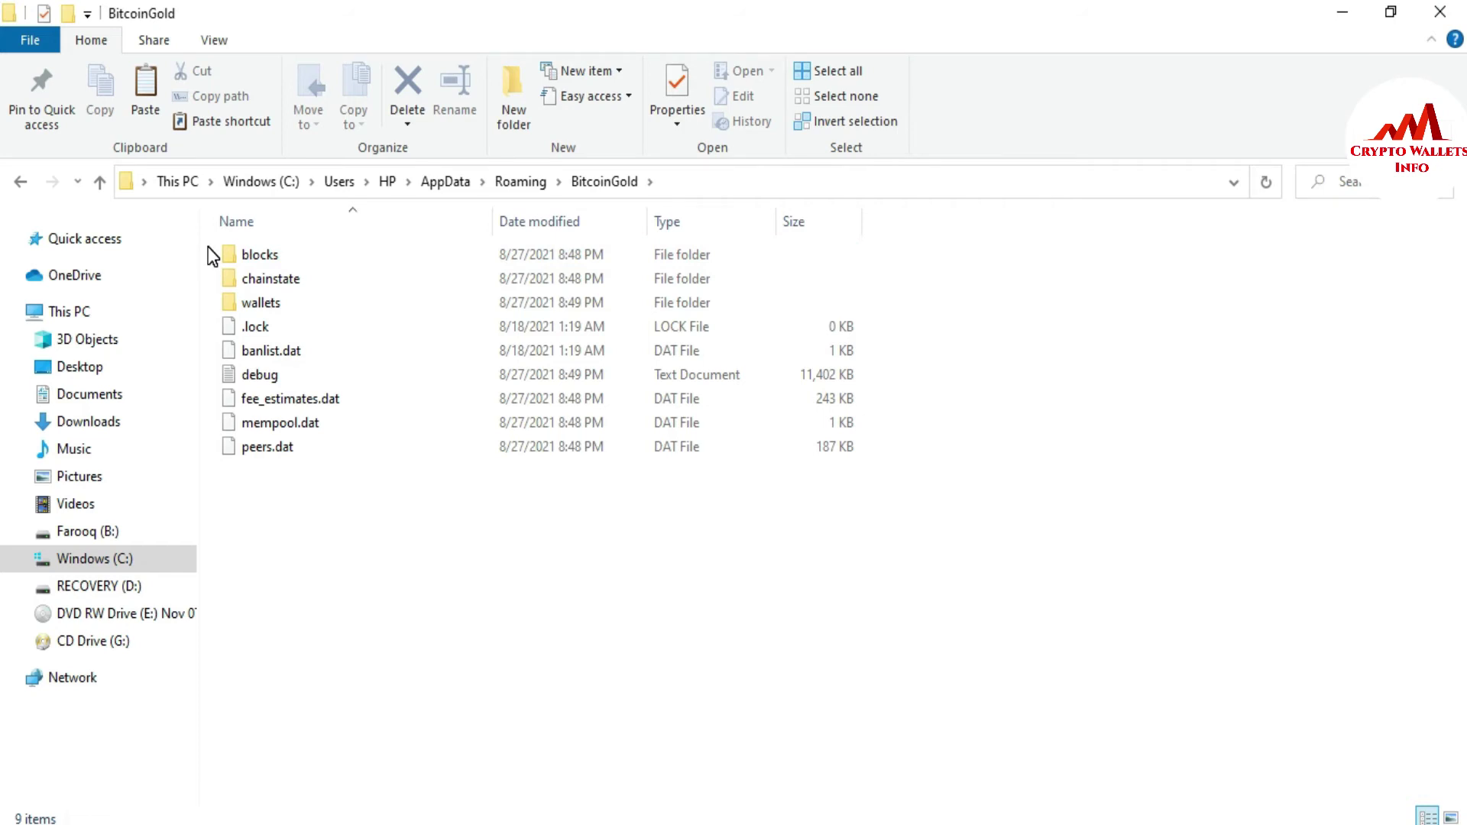
left_click_drag(208, 247, 272, 312)
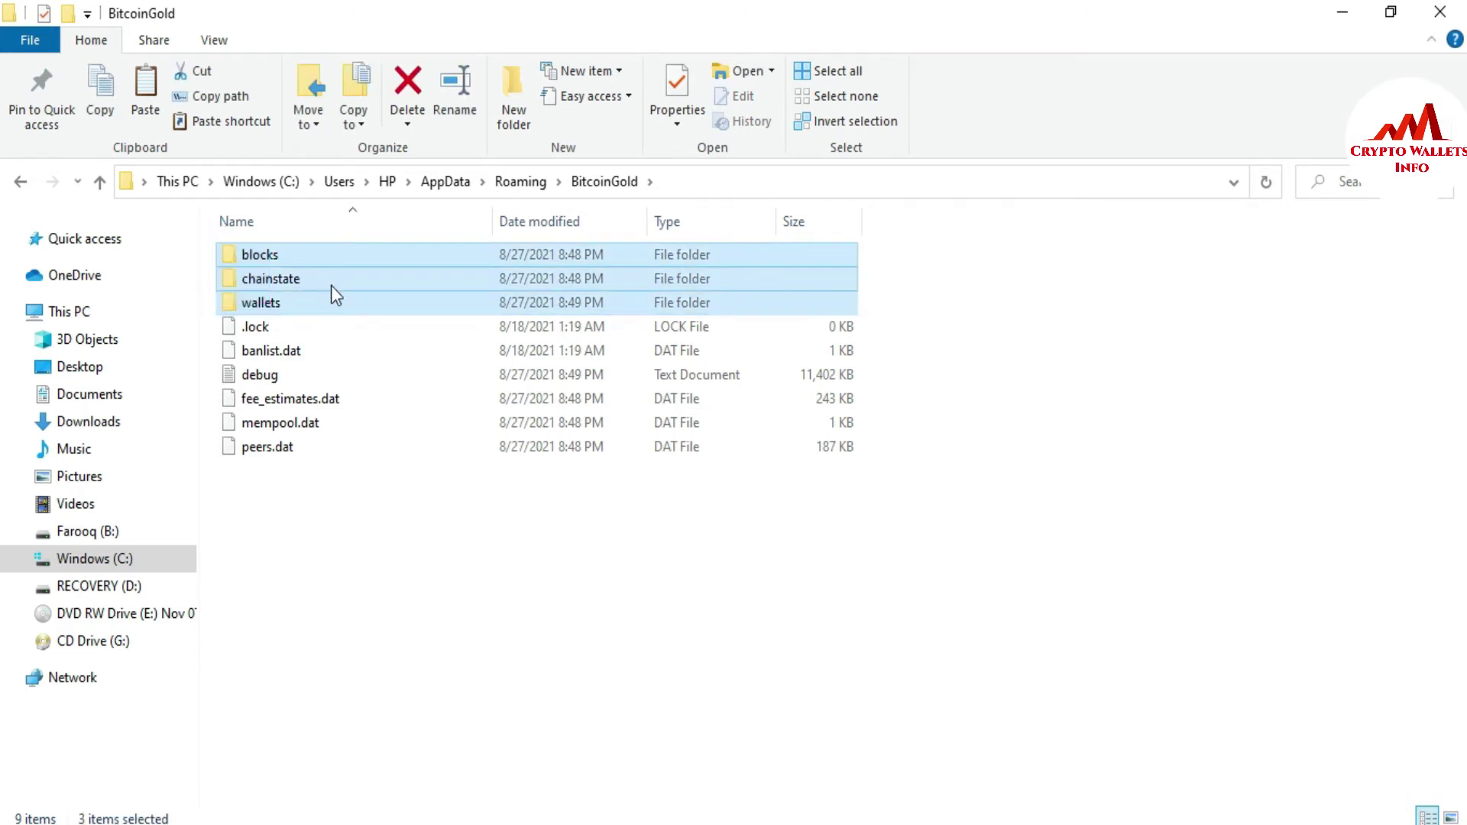
mouse_move(313, 303)
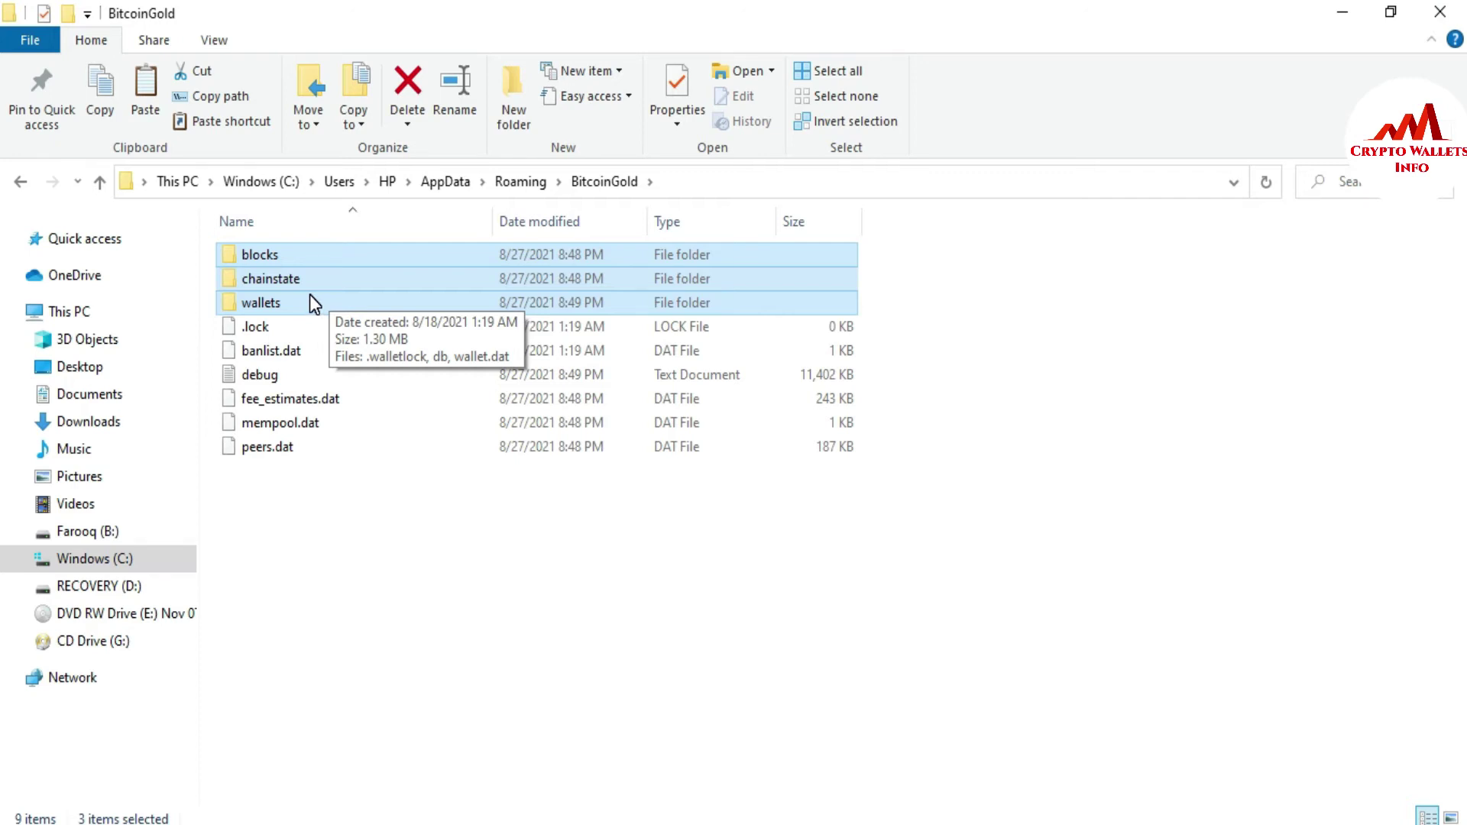
left_click(304, 547)
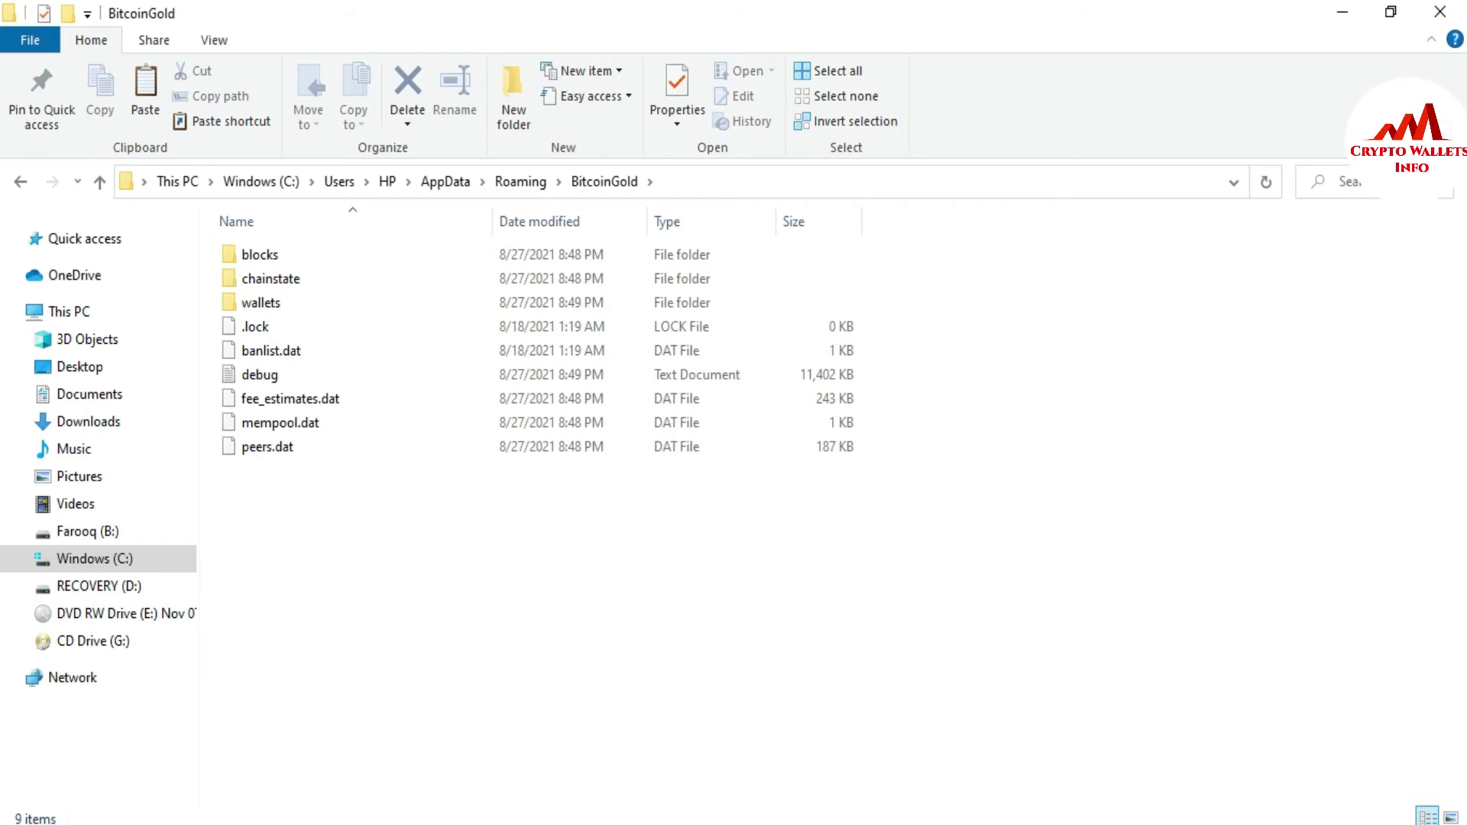
Switch to the BLOCKCHAIN DATA folder window, restore it from full screen and stretch it to nearly full screen height.
left_click(567, 824)
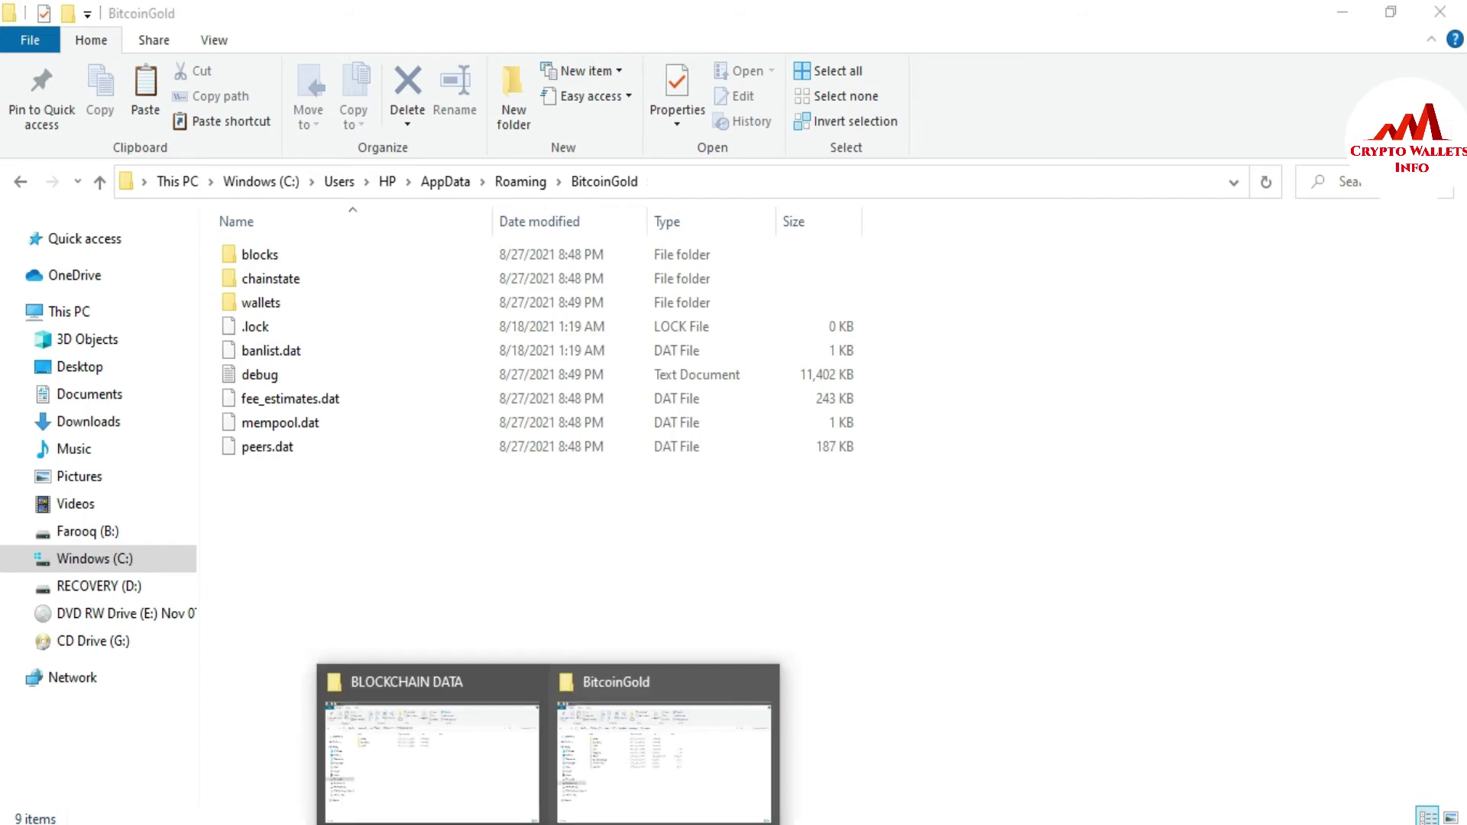
left_click(640, 771)
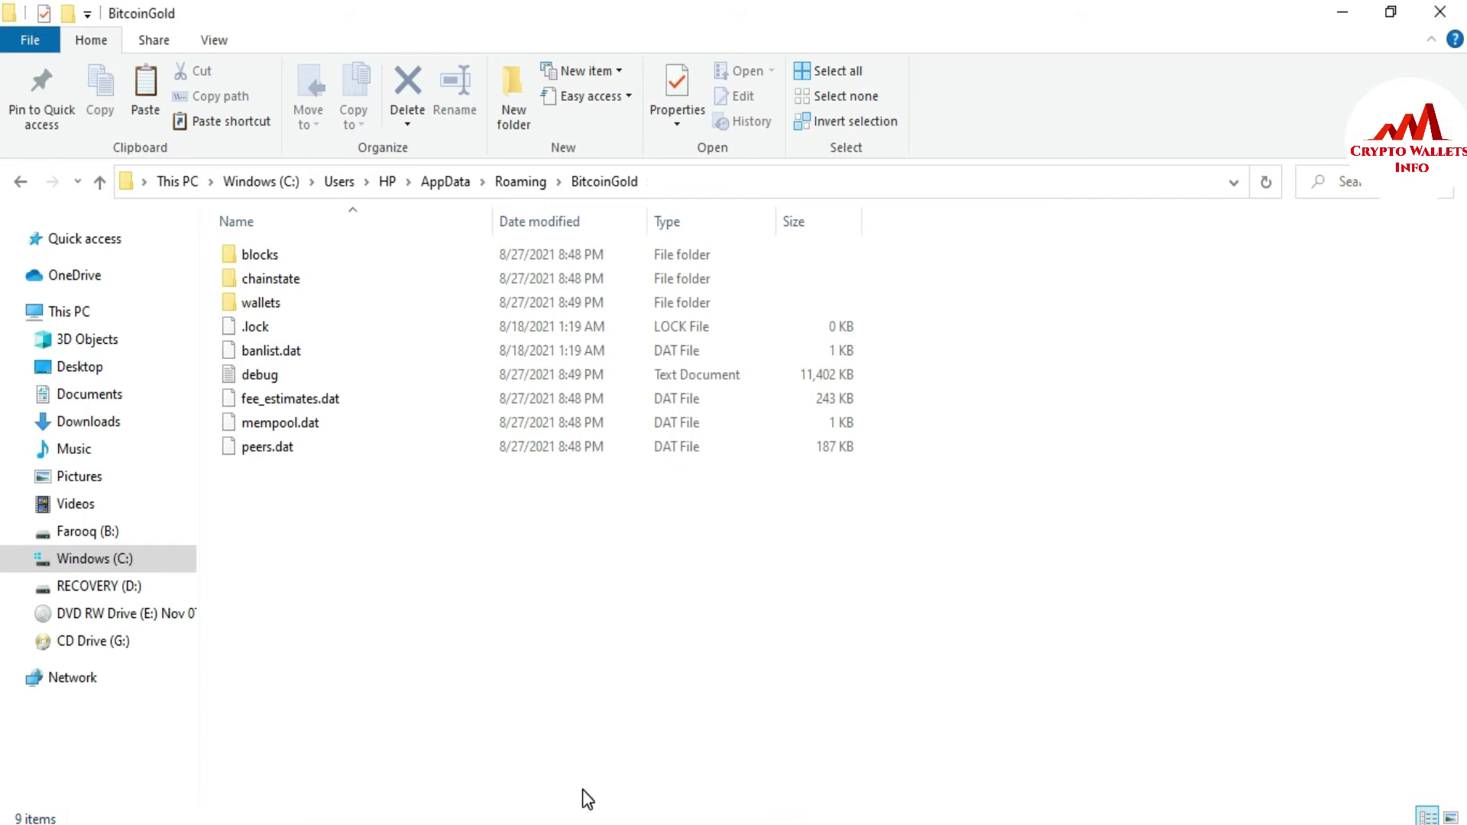
left_click(567, 824)
left_click(500, 806)
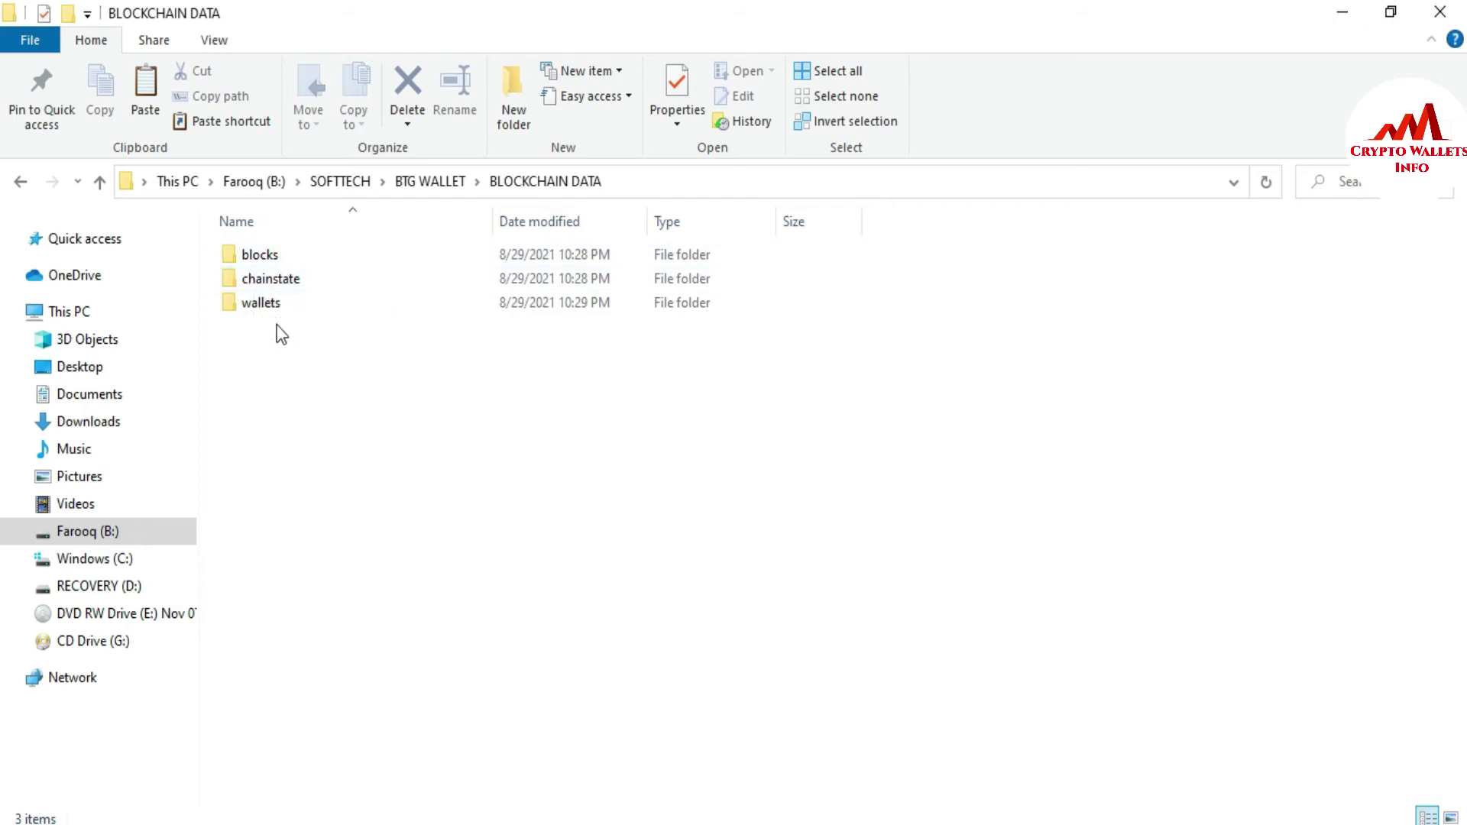
left_click(1390, 14)
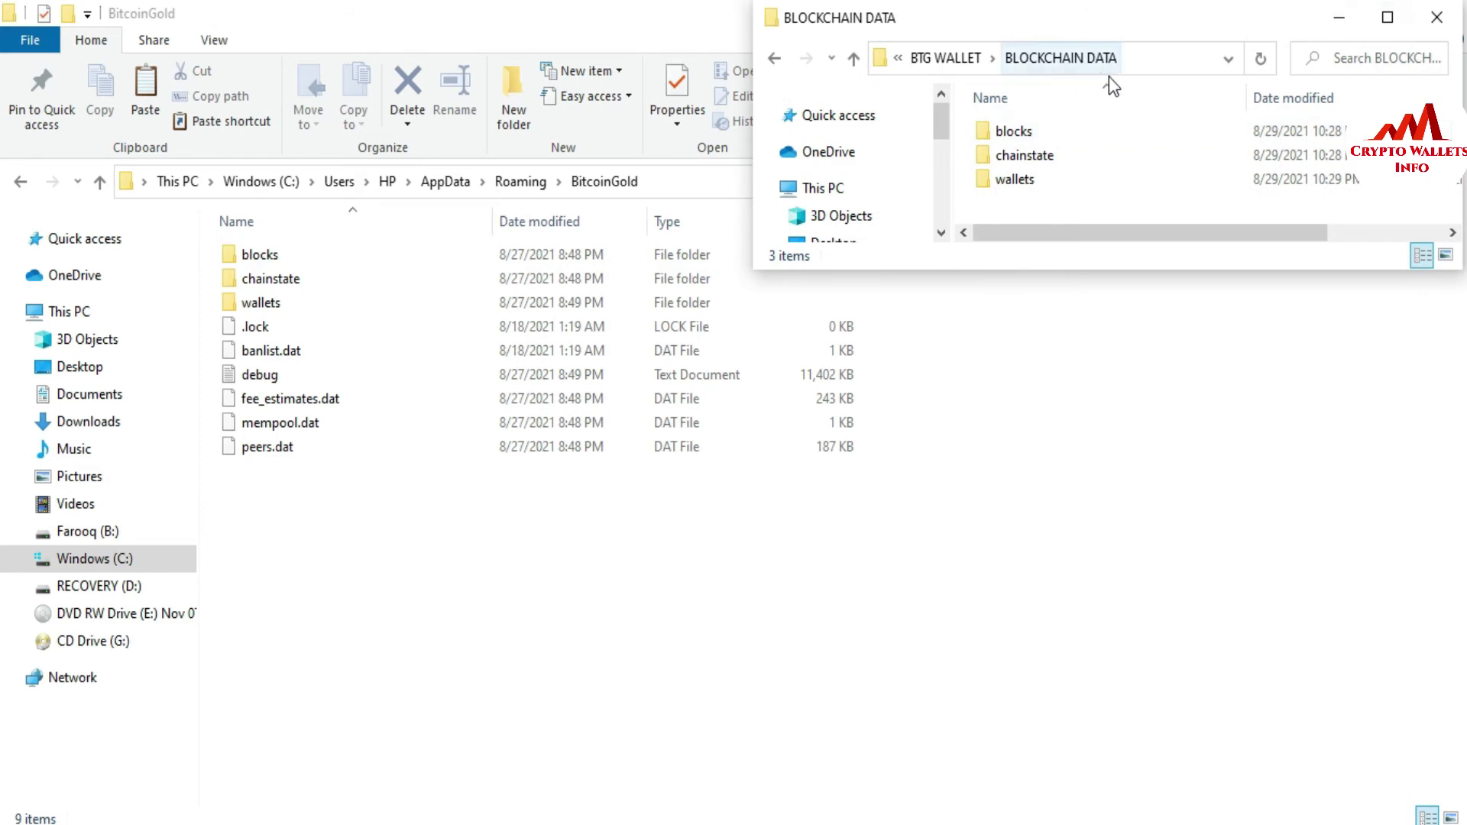
left_click_drag(1070, 269, 1097, 759)
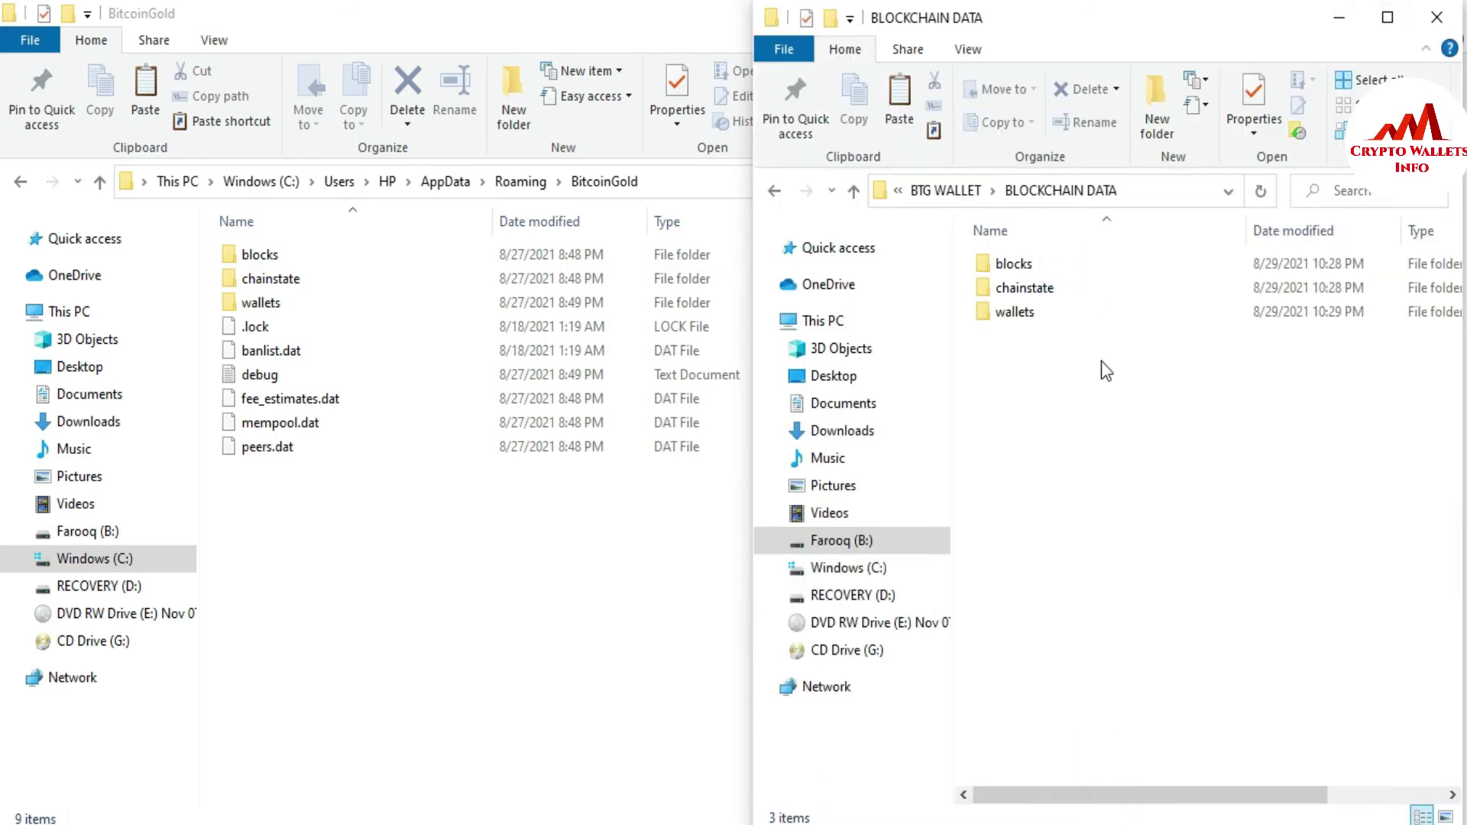
Restore the BitcoinGold window from full screen and extend its height so it sits beside the BLOCKCHAIN DATA window.
left_click(436, 676)
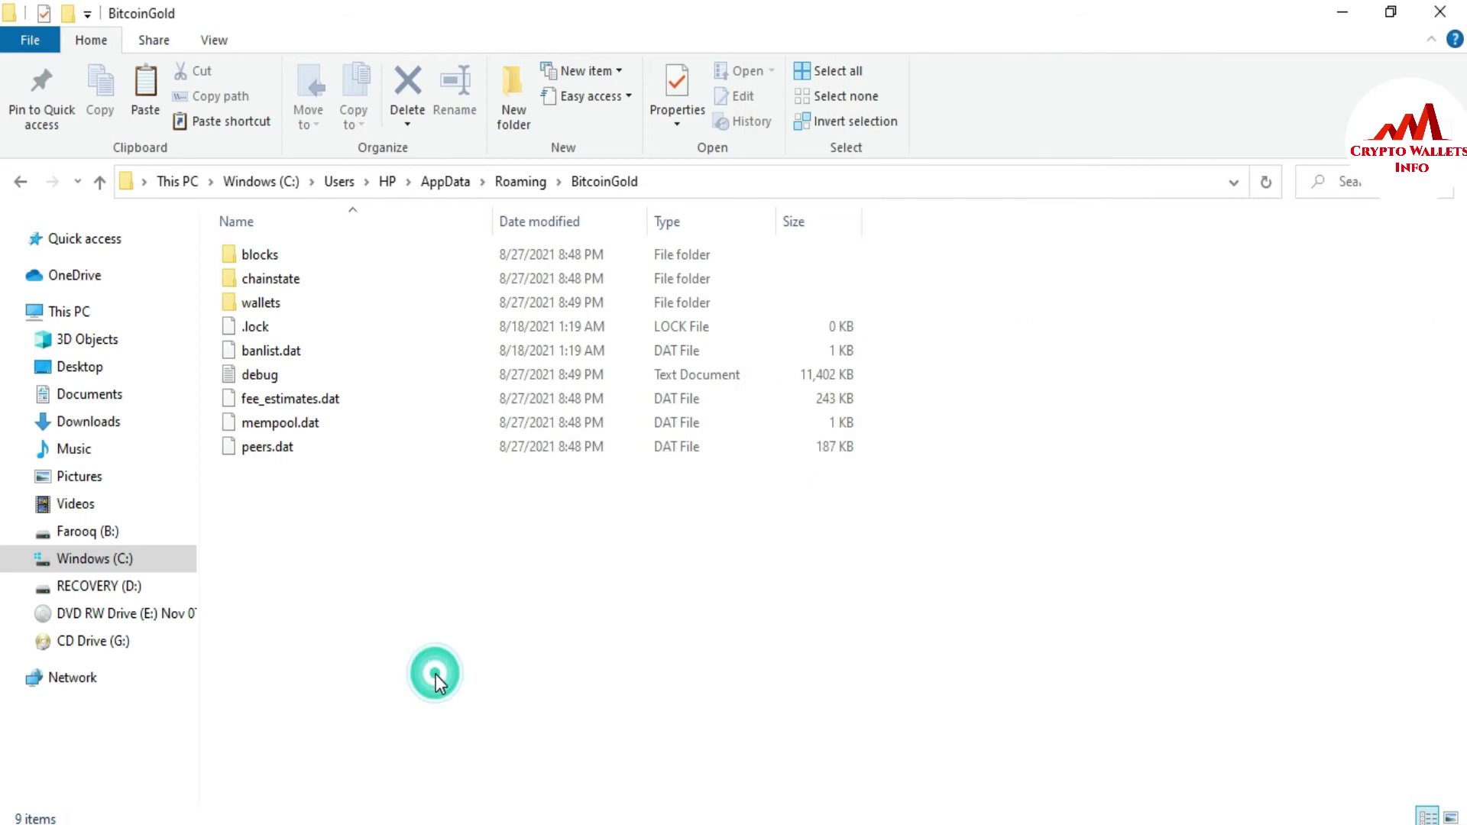
left_click(1387, 21)
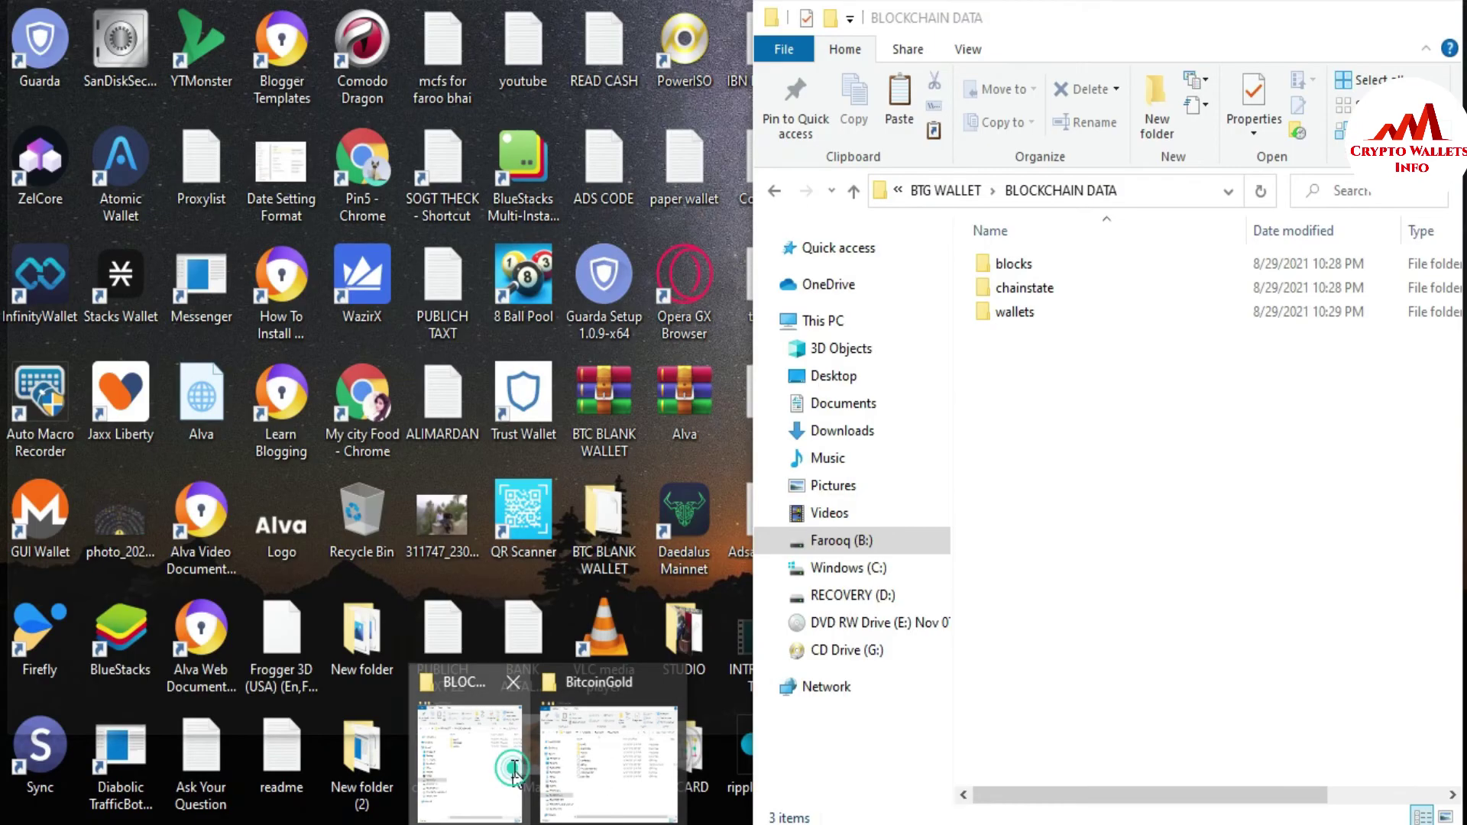
left_click(512, 769)
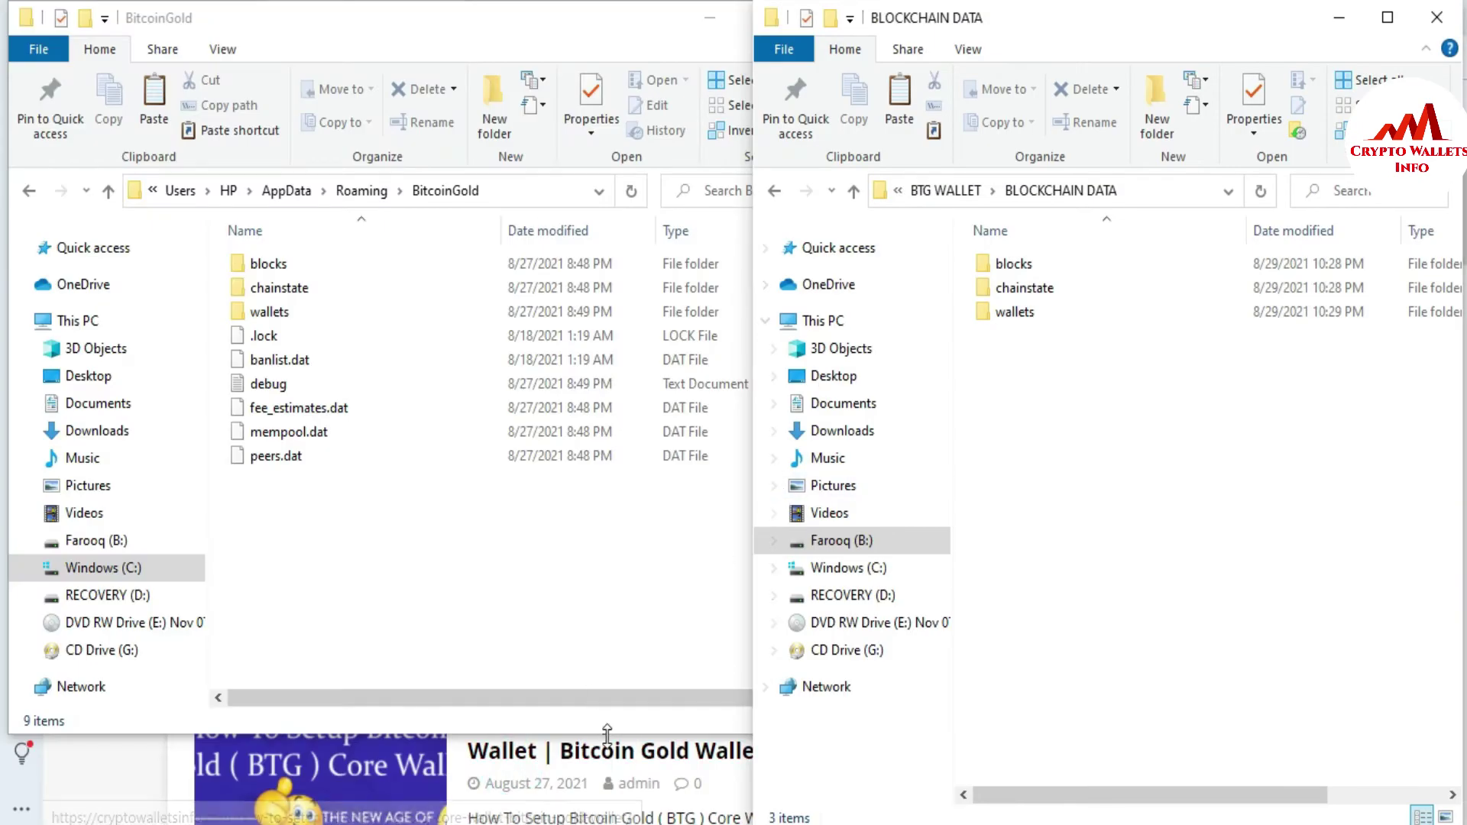
left_click_drag(596, 734, 593, 821)
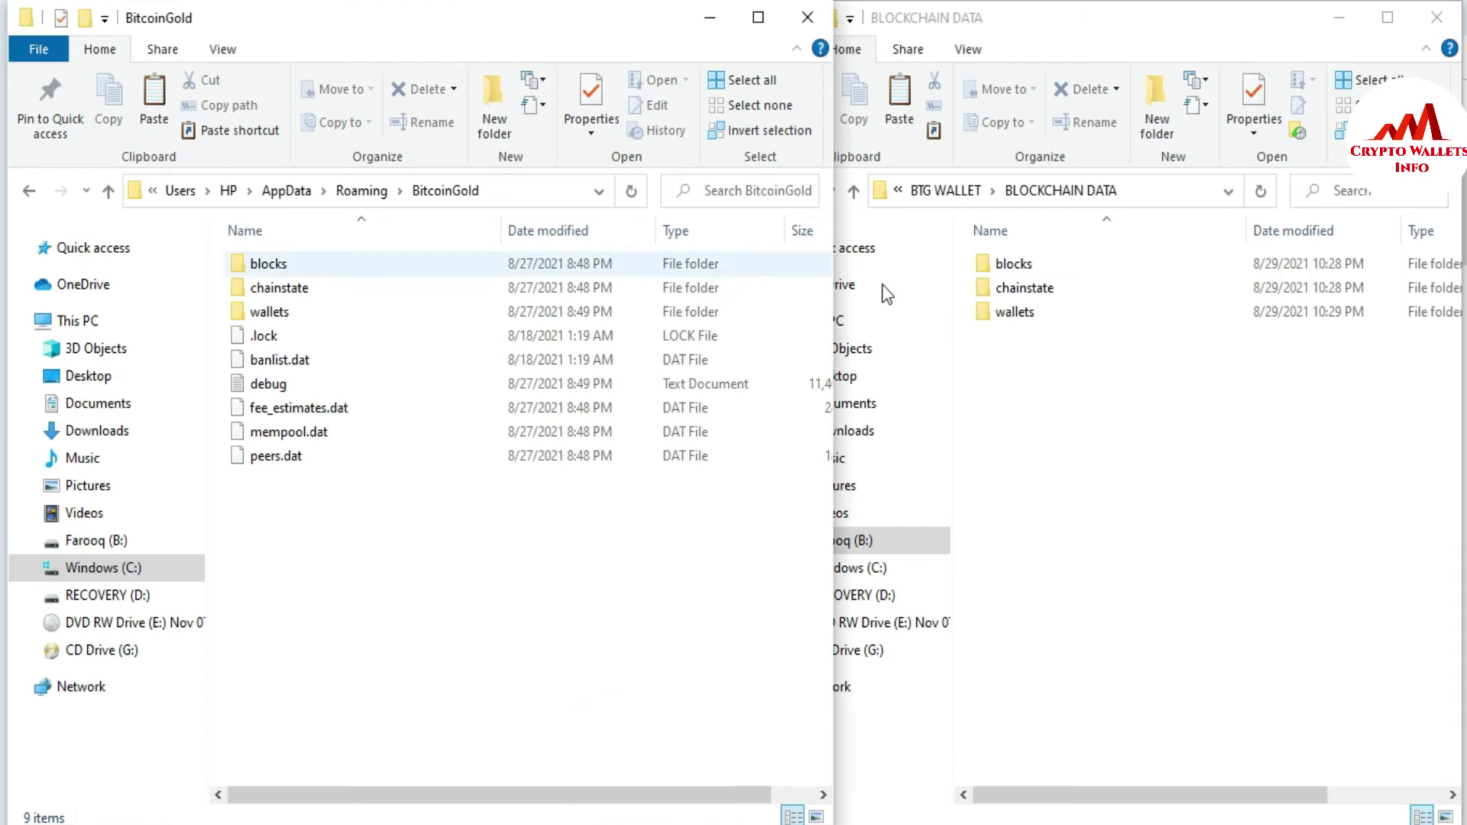
left_click(1045, 425)
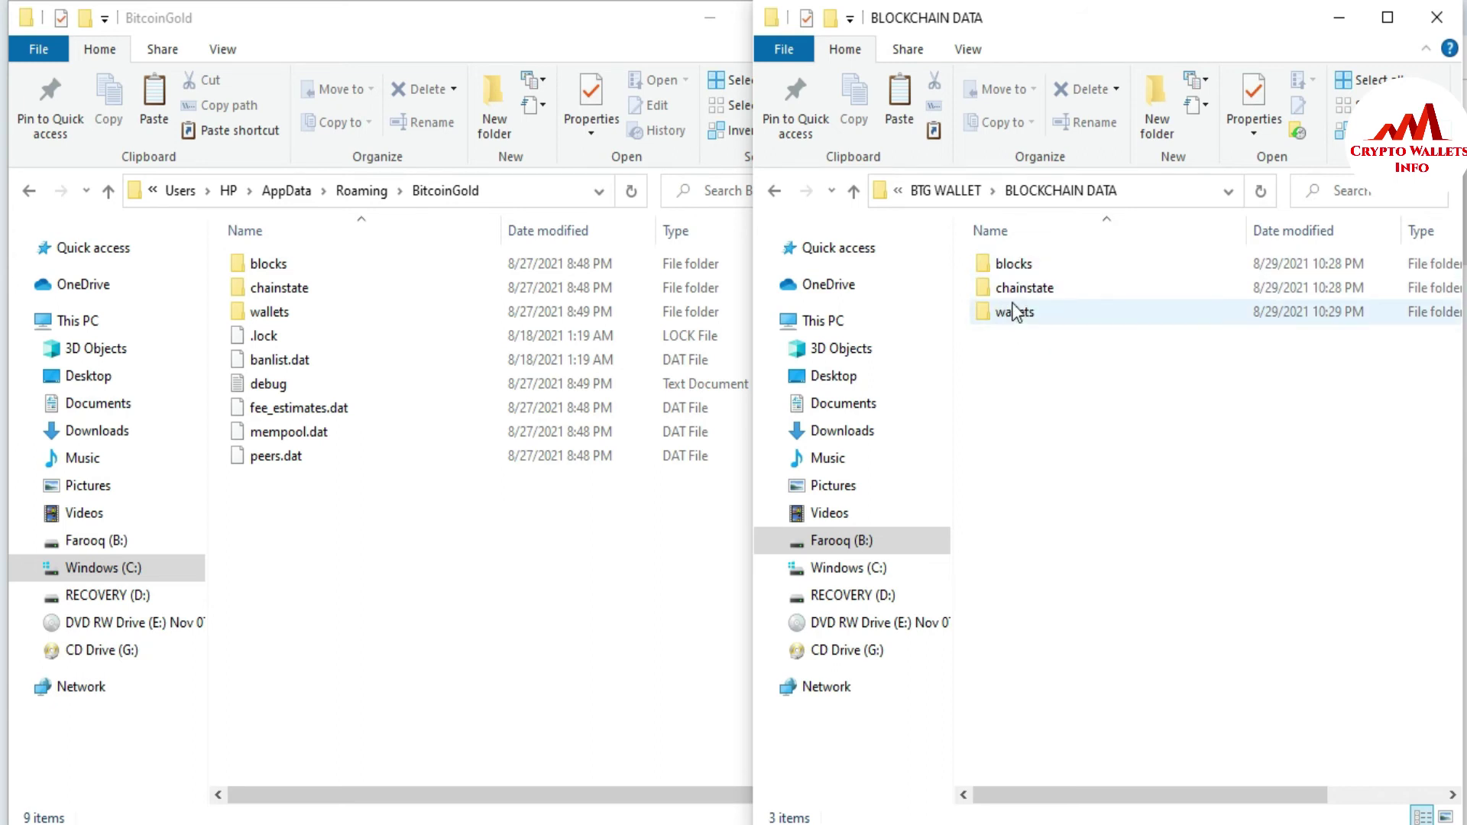
left_click(483, 559)
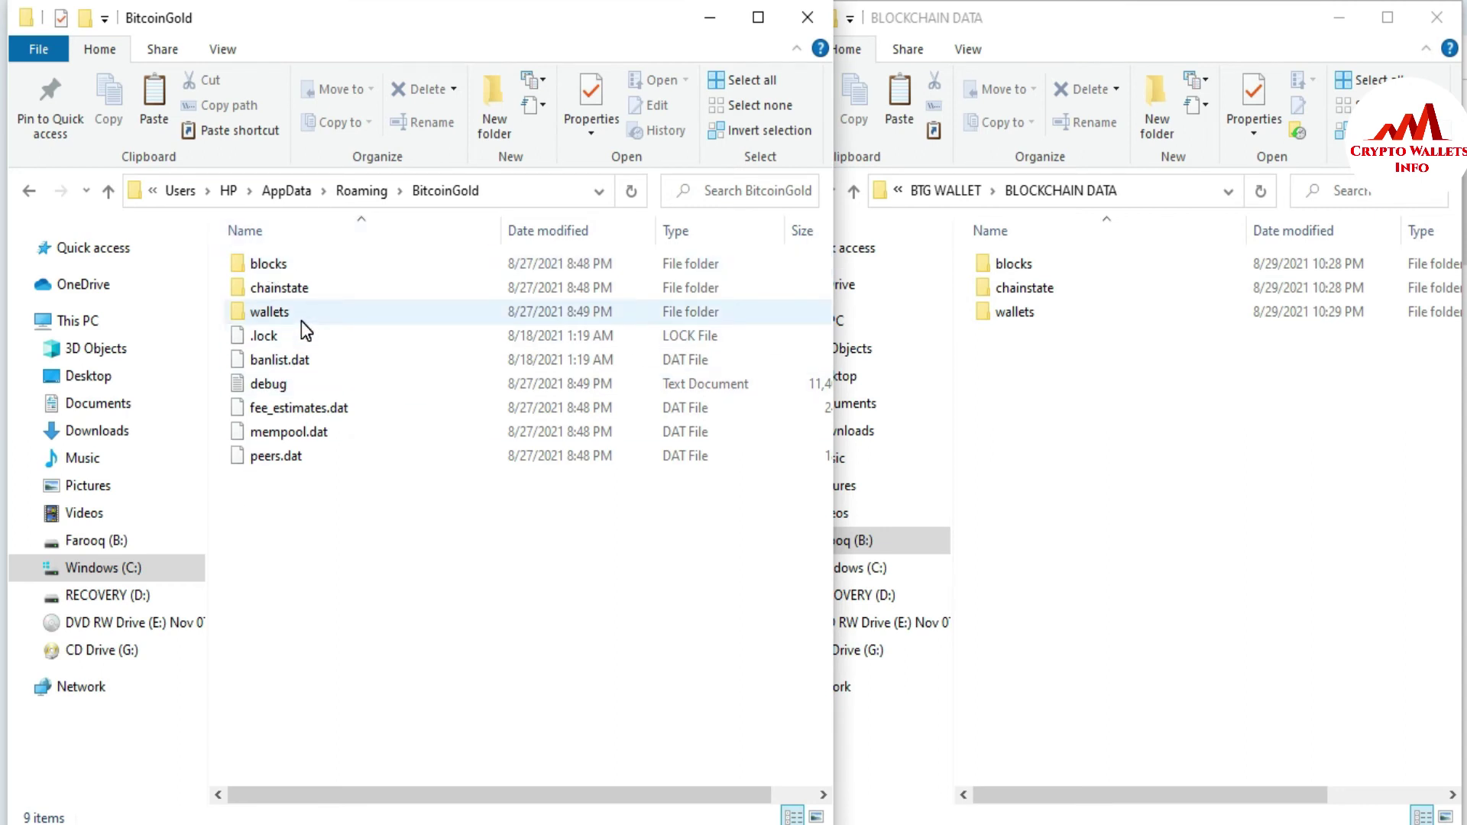
Open the blocks folder and its index subfolder in both the BLOCKCHAIN DATA and BitcoinGold windows to compare their contents.
double_click(1006, 264)
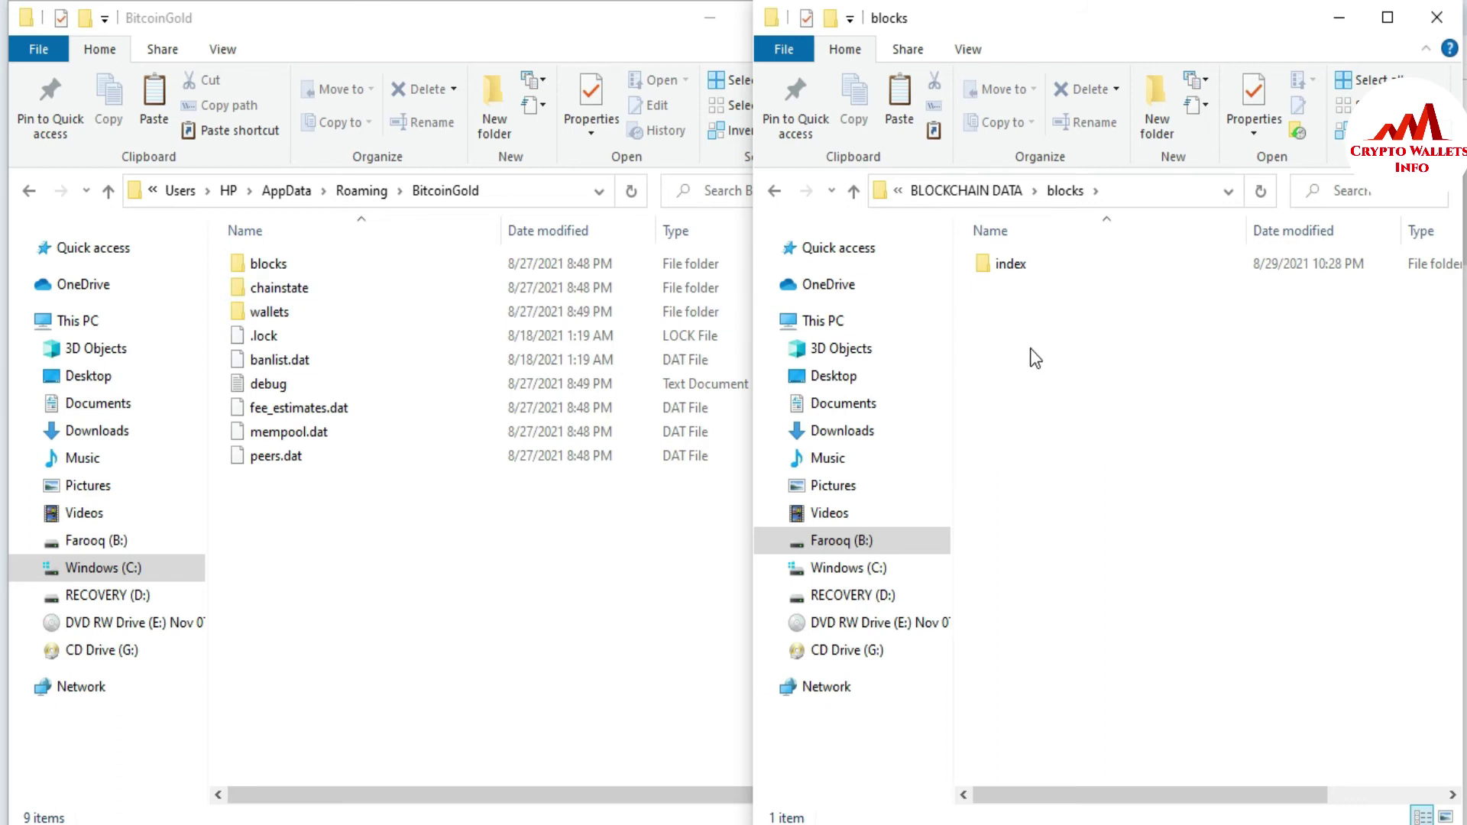
double_click(264, 263)
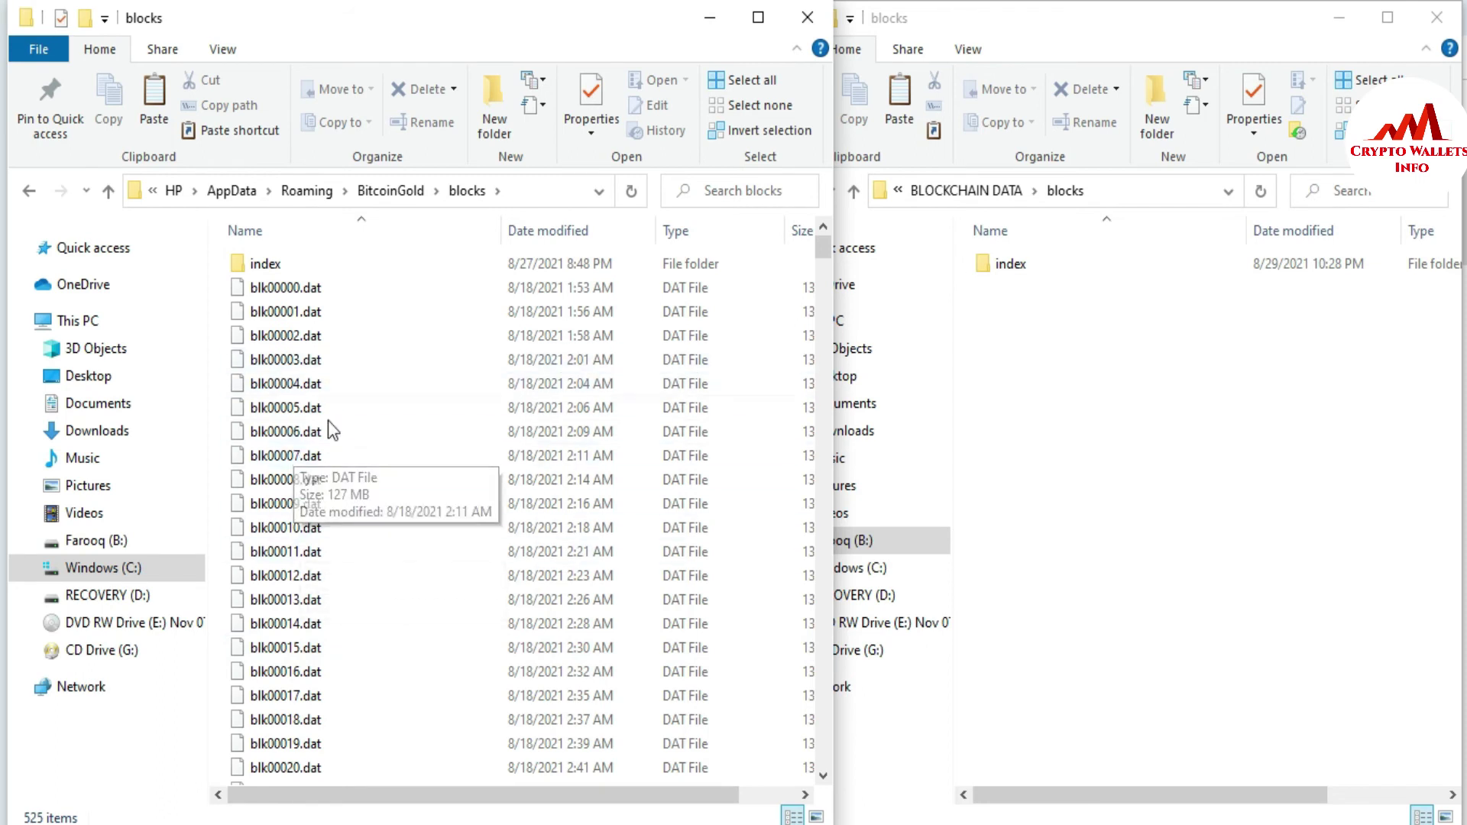
left_click(1090, 406)
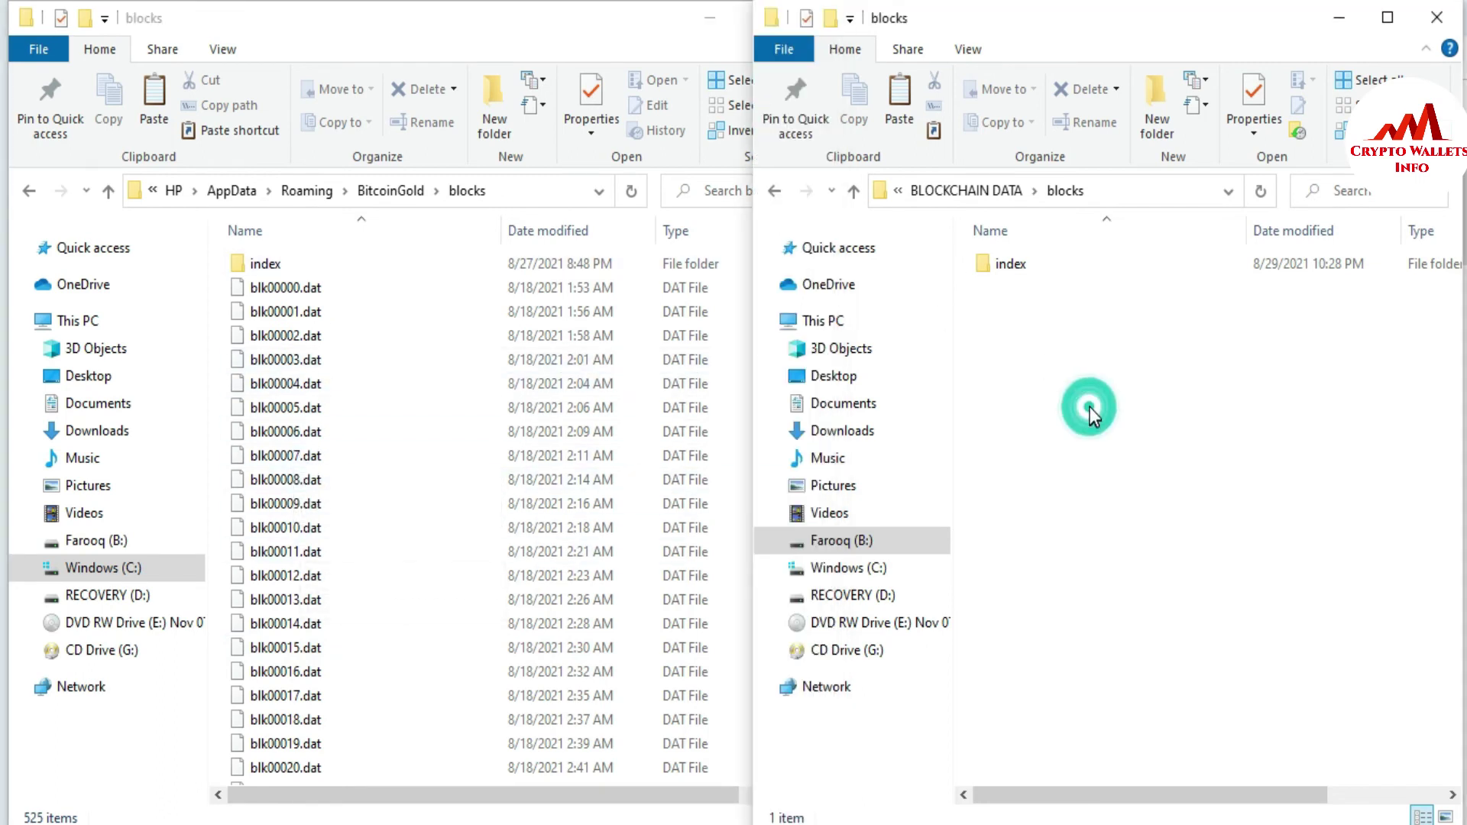
double_click(1015, 263)
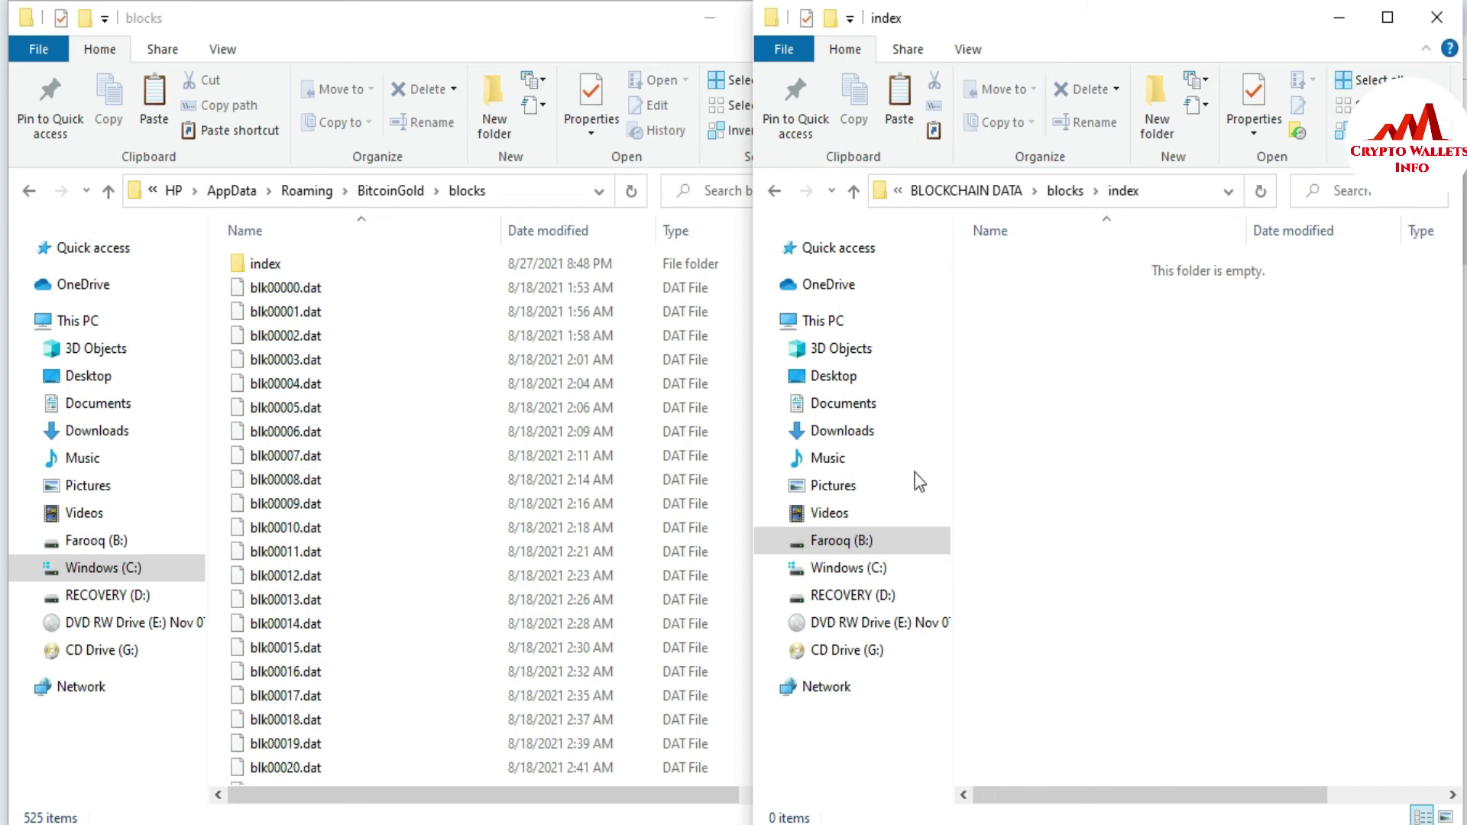
left_click(269, 268)
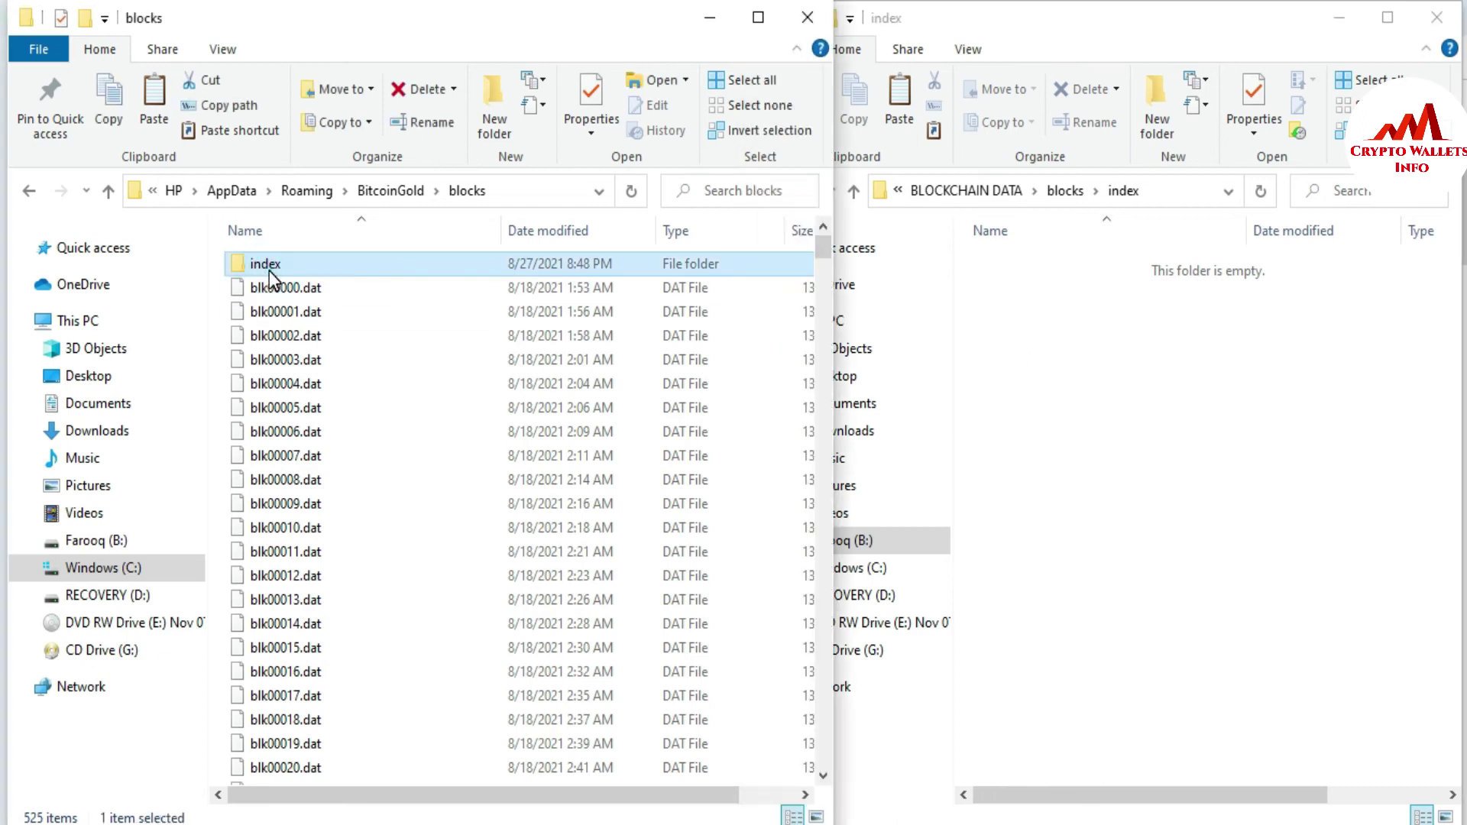
double_click(269, 267)
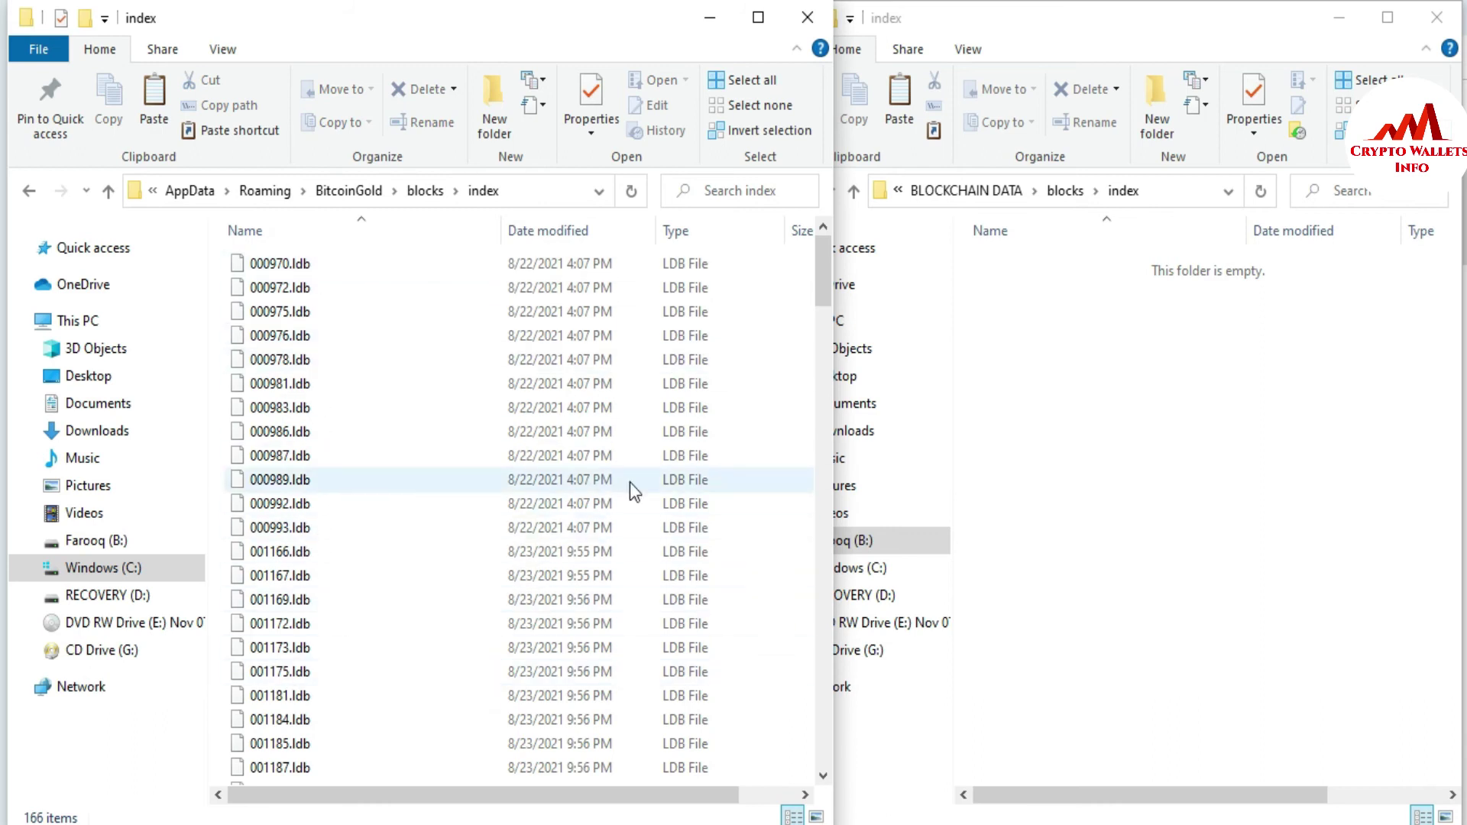
left_click(1149, 430)
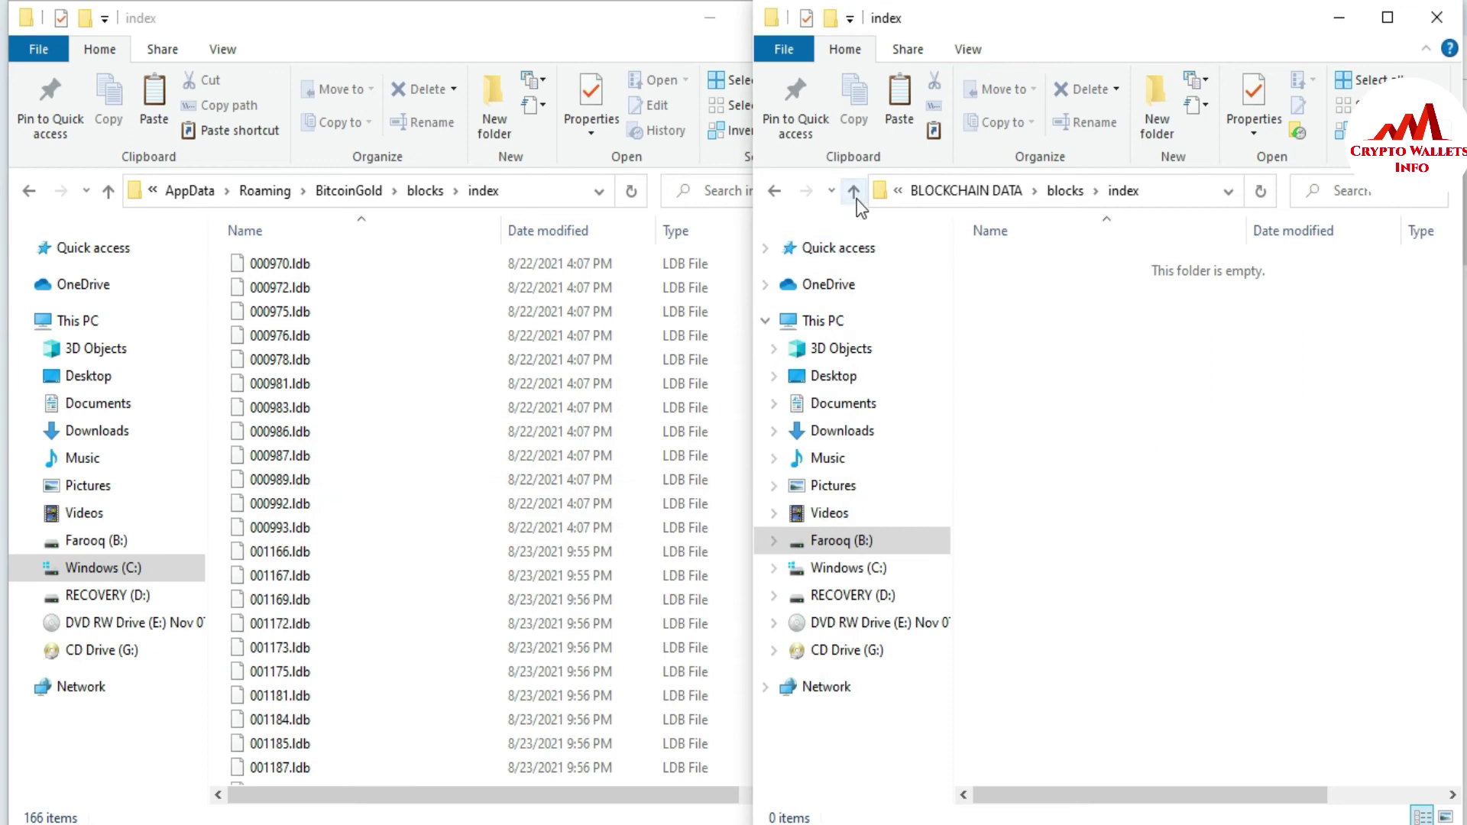
Return both windows to BitcoinGold and BLOCKCHAIN DATA, then open chainstate in each and compare the files.
left_click(107, 192)
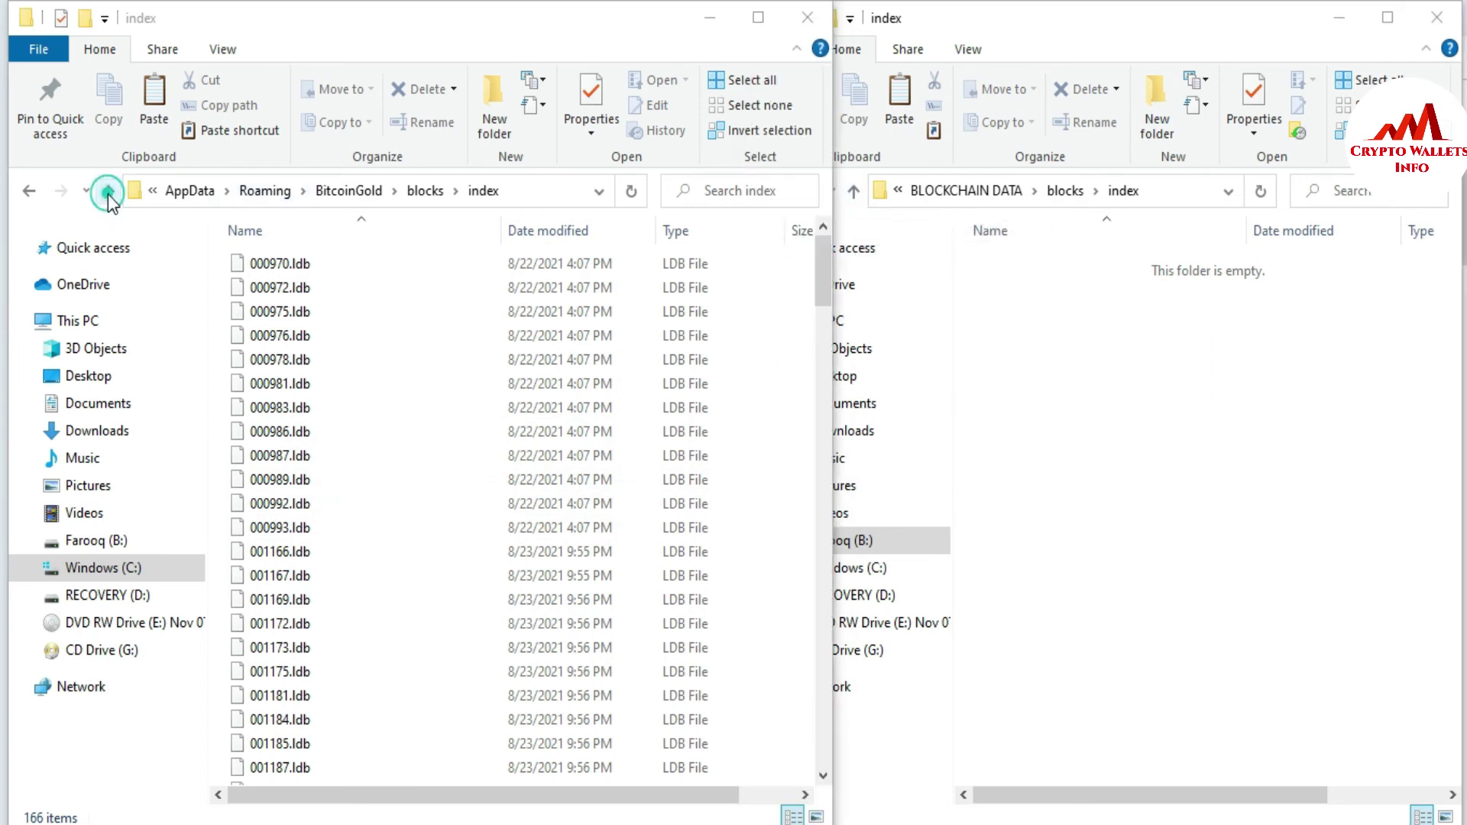
left_click(108, 191)
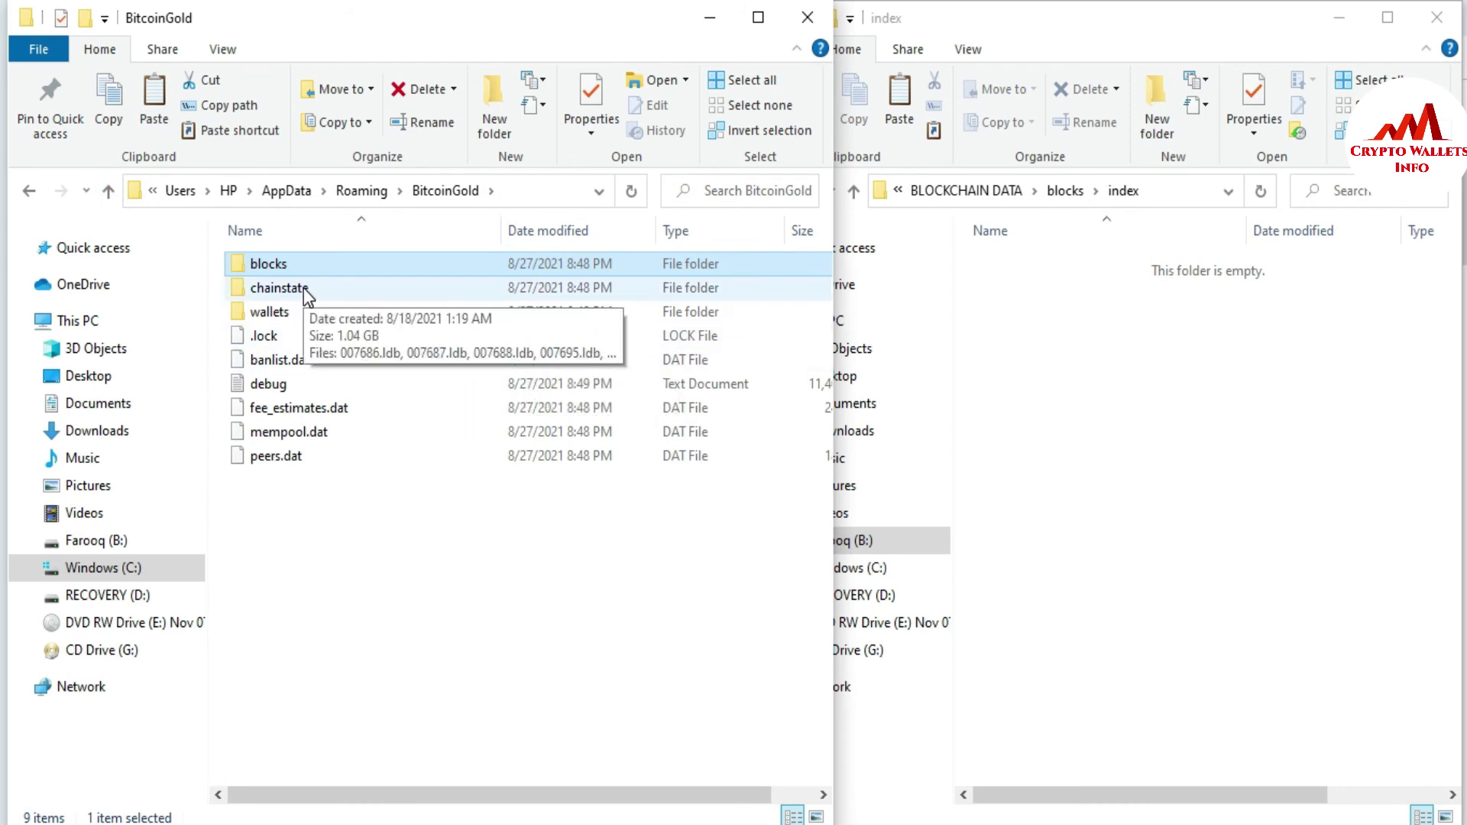
left_click(987, 362)
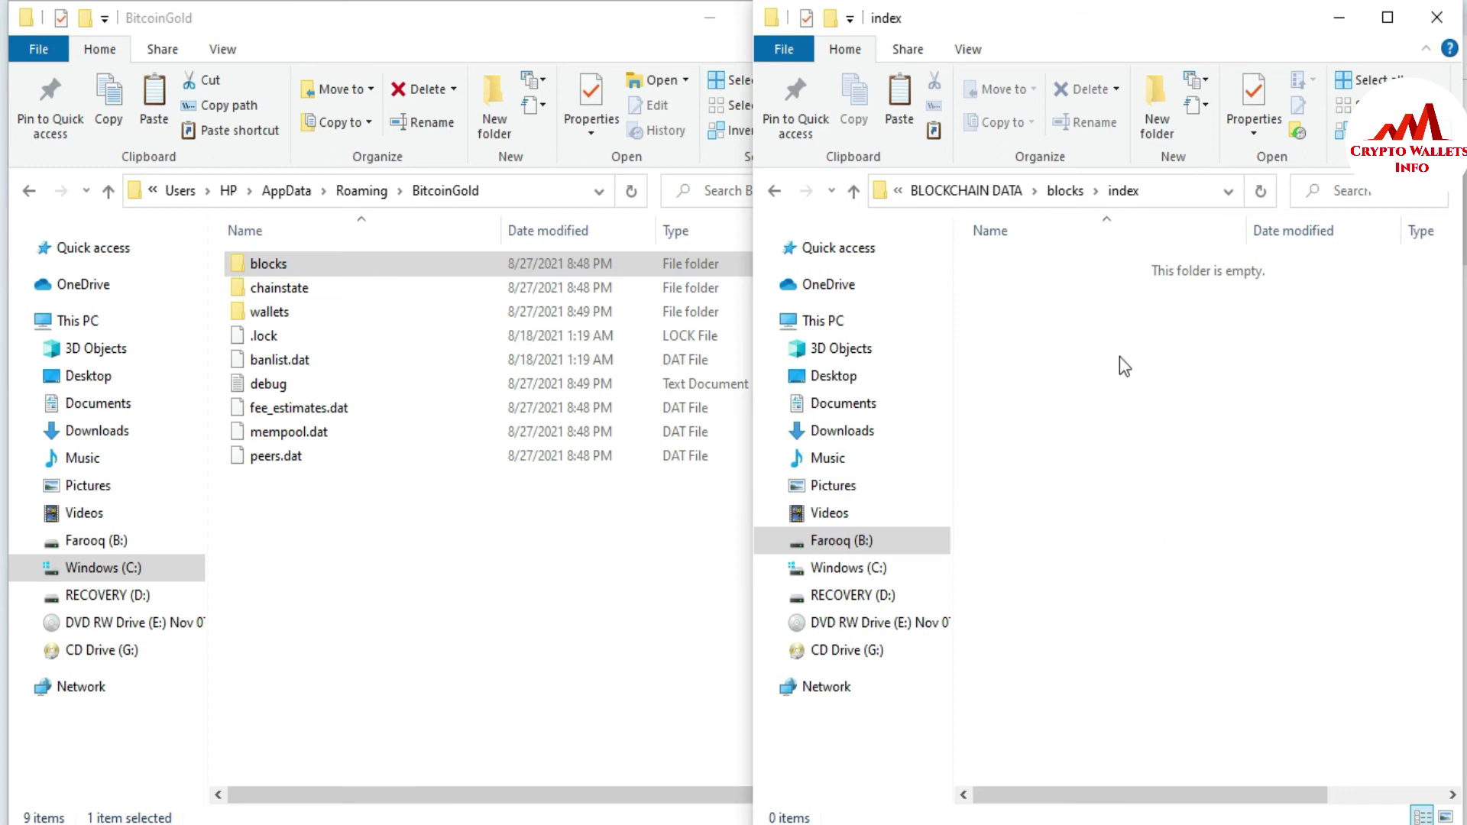
left_click(855, 190)
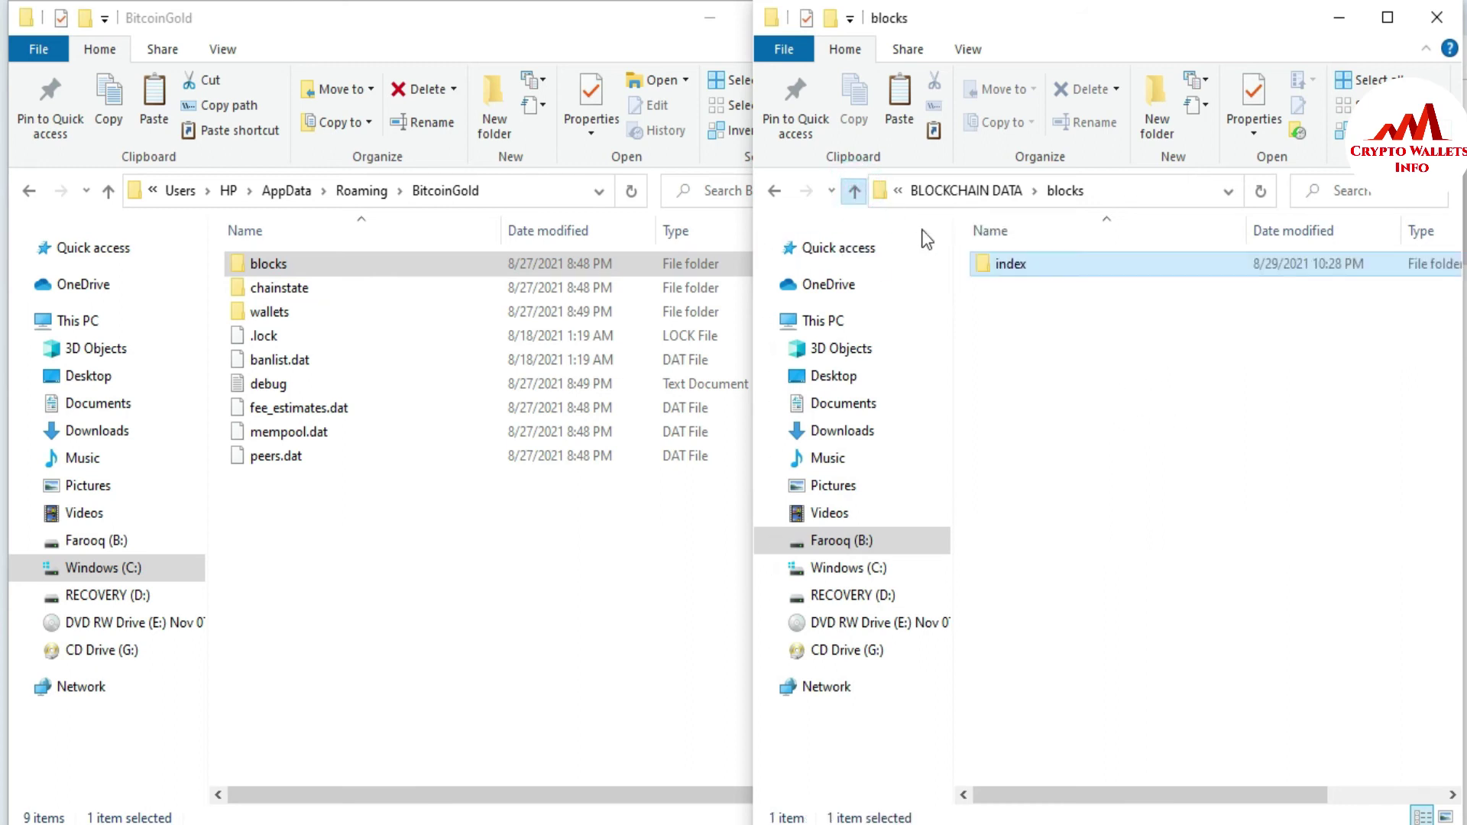
left_click(853, 190)
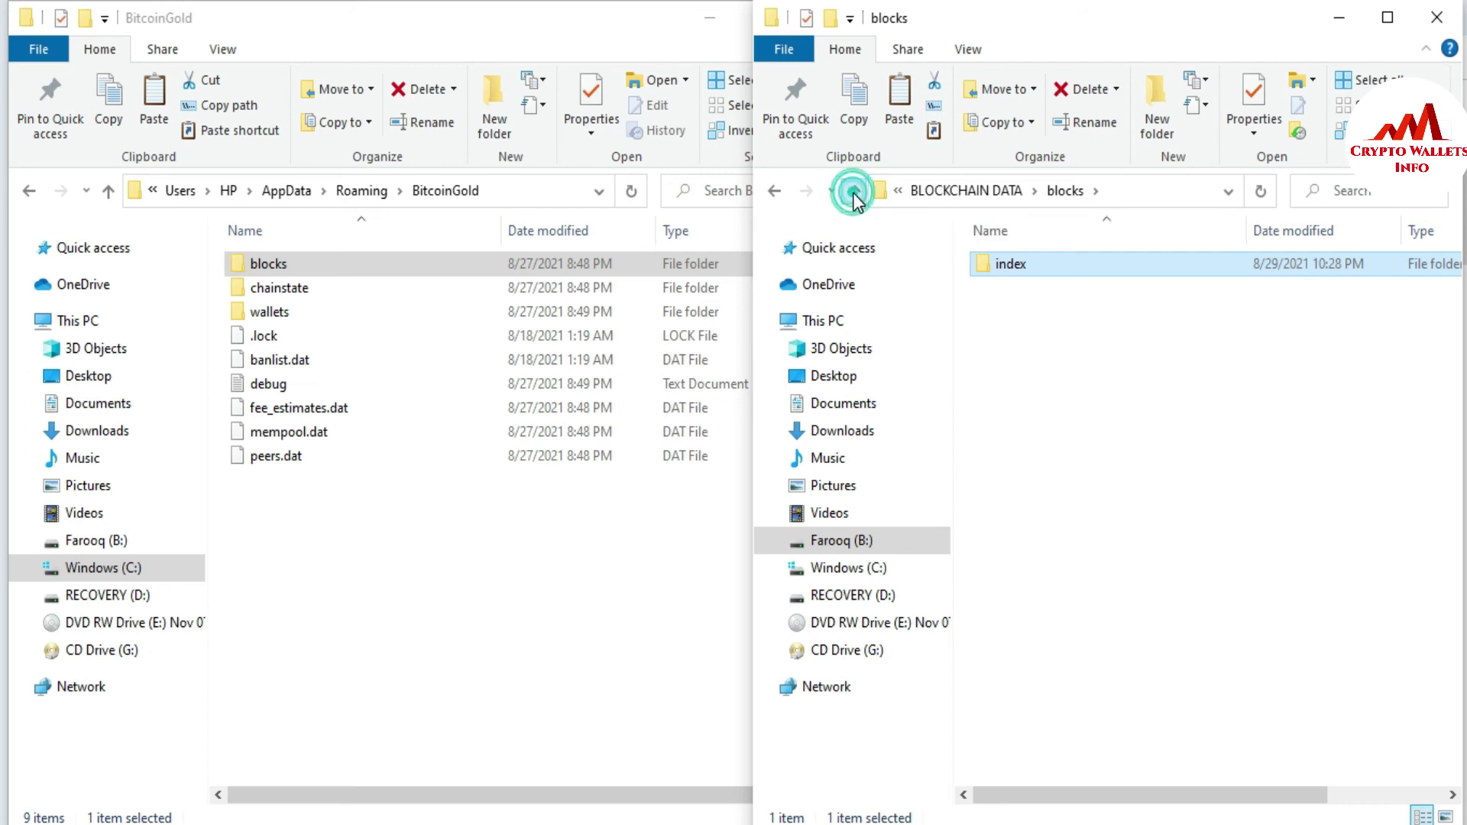
double_click(1038, 289)
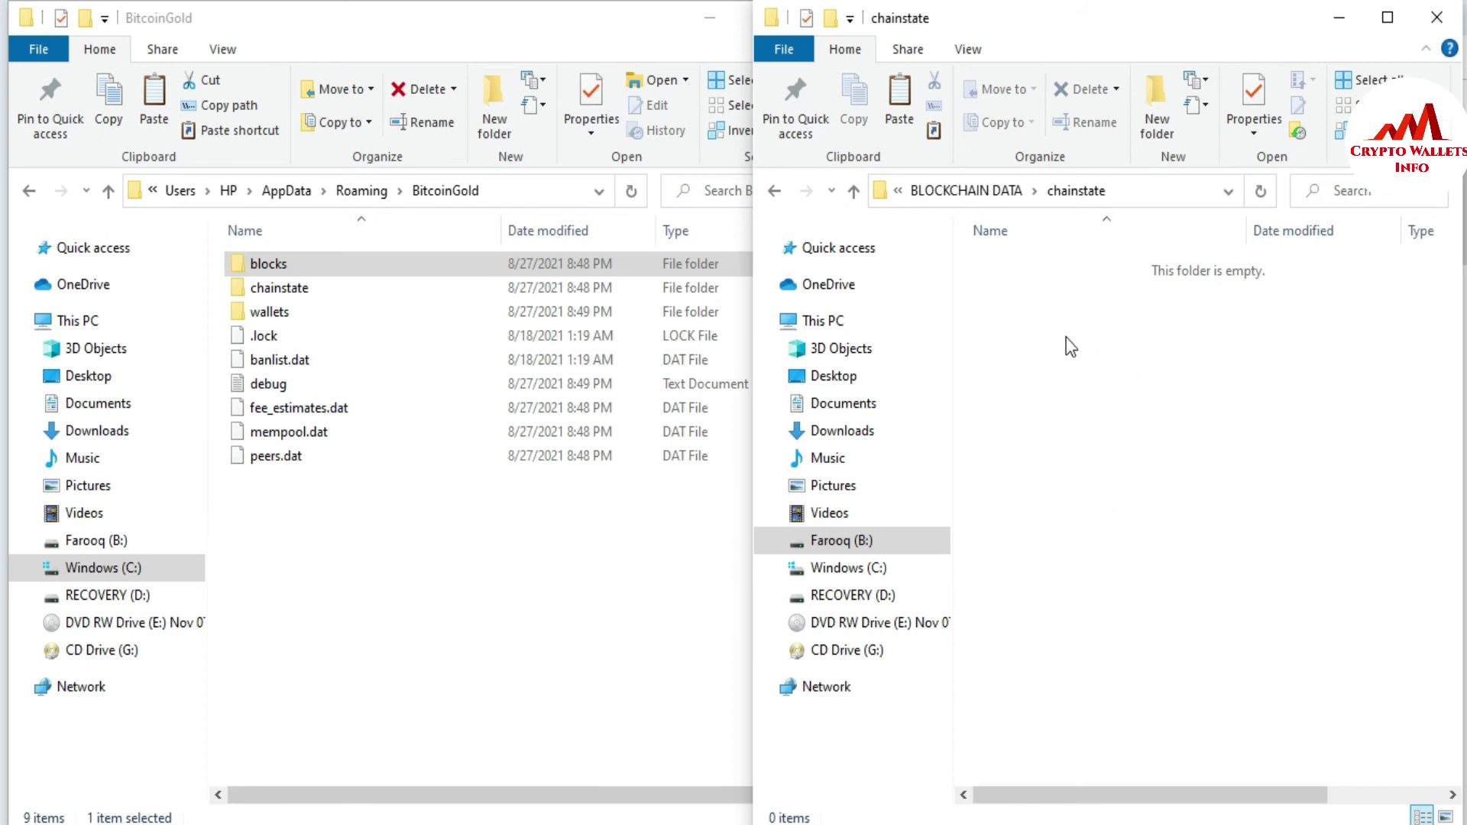
double_click(278, 294)
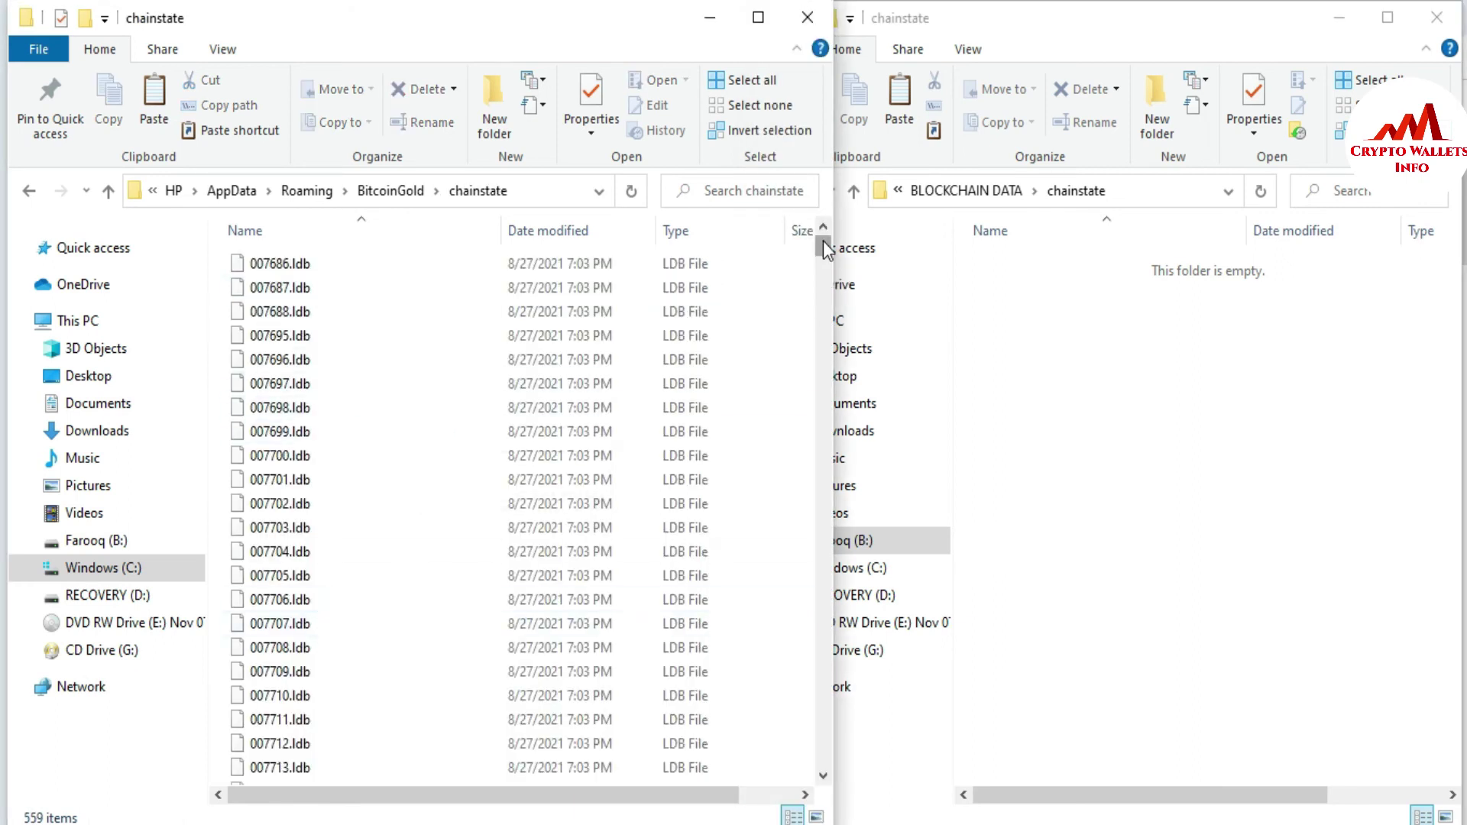
left_click_drag(823, 247, 829, 318)
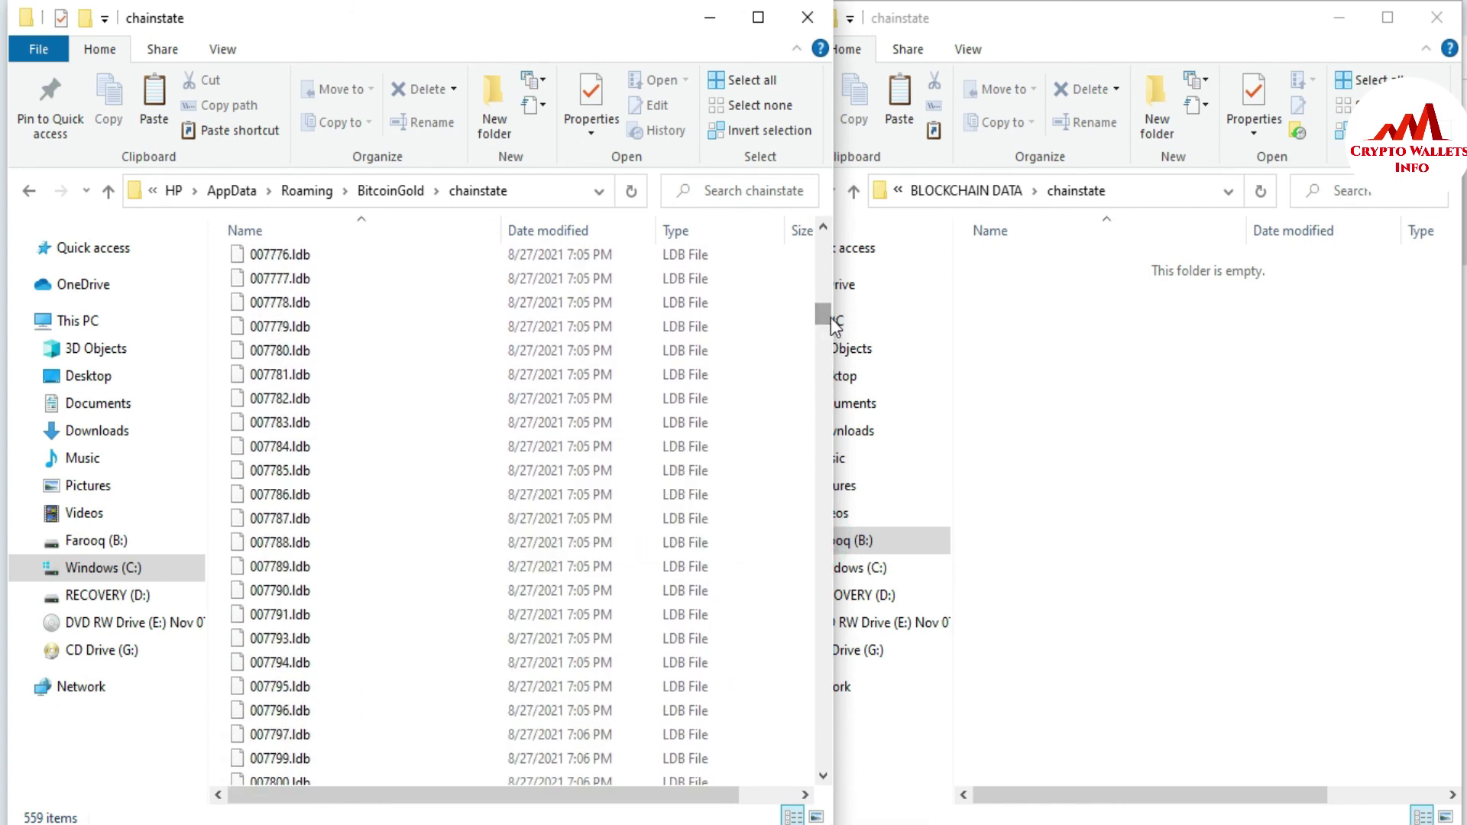
Go back up from chainstate in both windows and open the wallets folder in each to compare the wallet files.
left_click(110, 191)
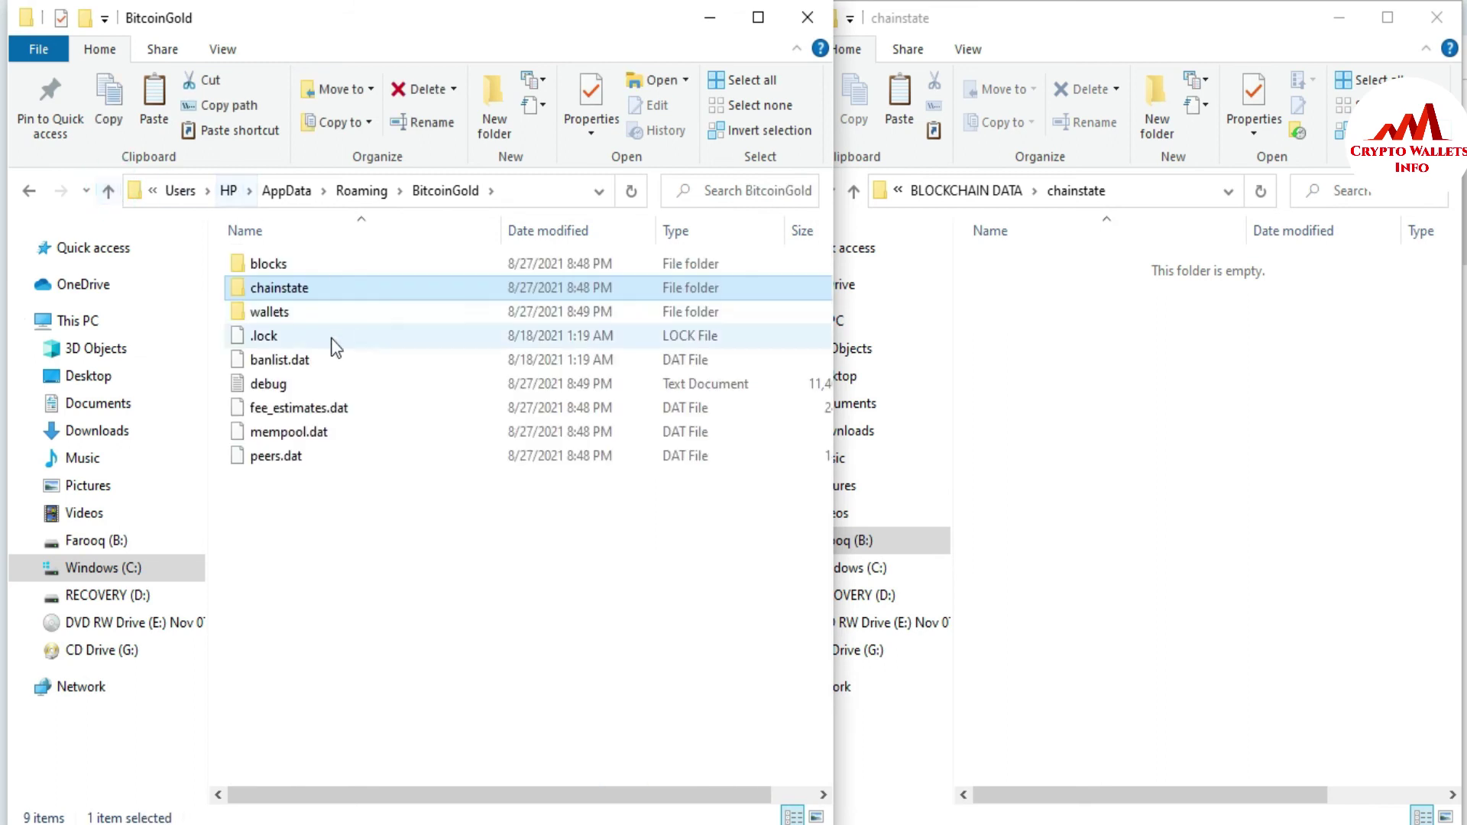
left_click(854, 190)
double_click(1008, 314)
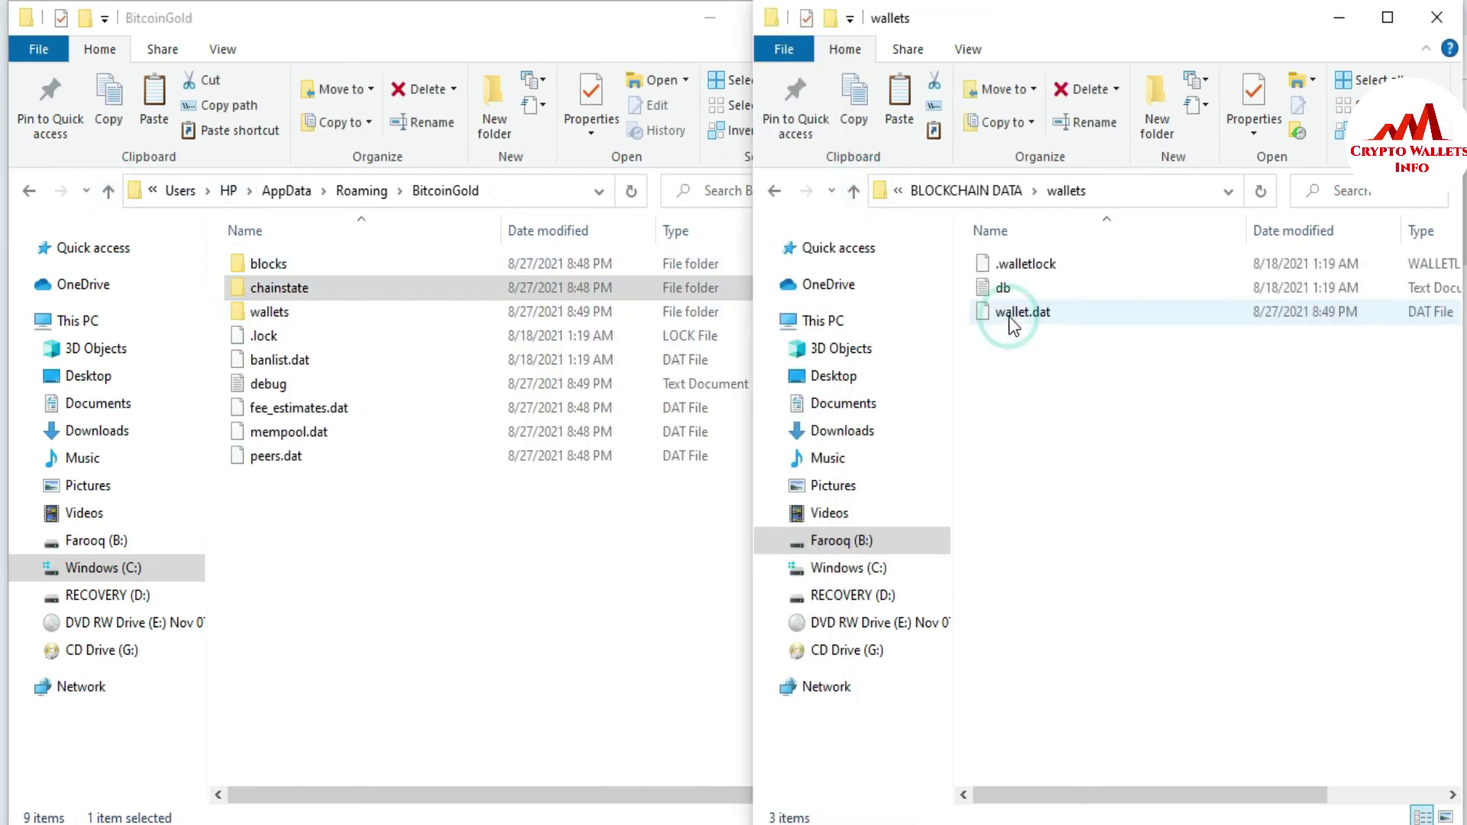
left_click_drag(1029, 392, 1025, 263)
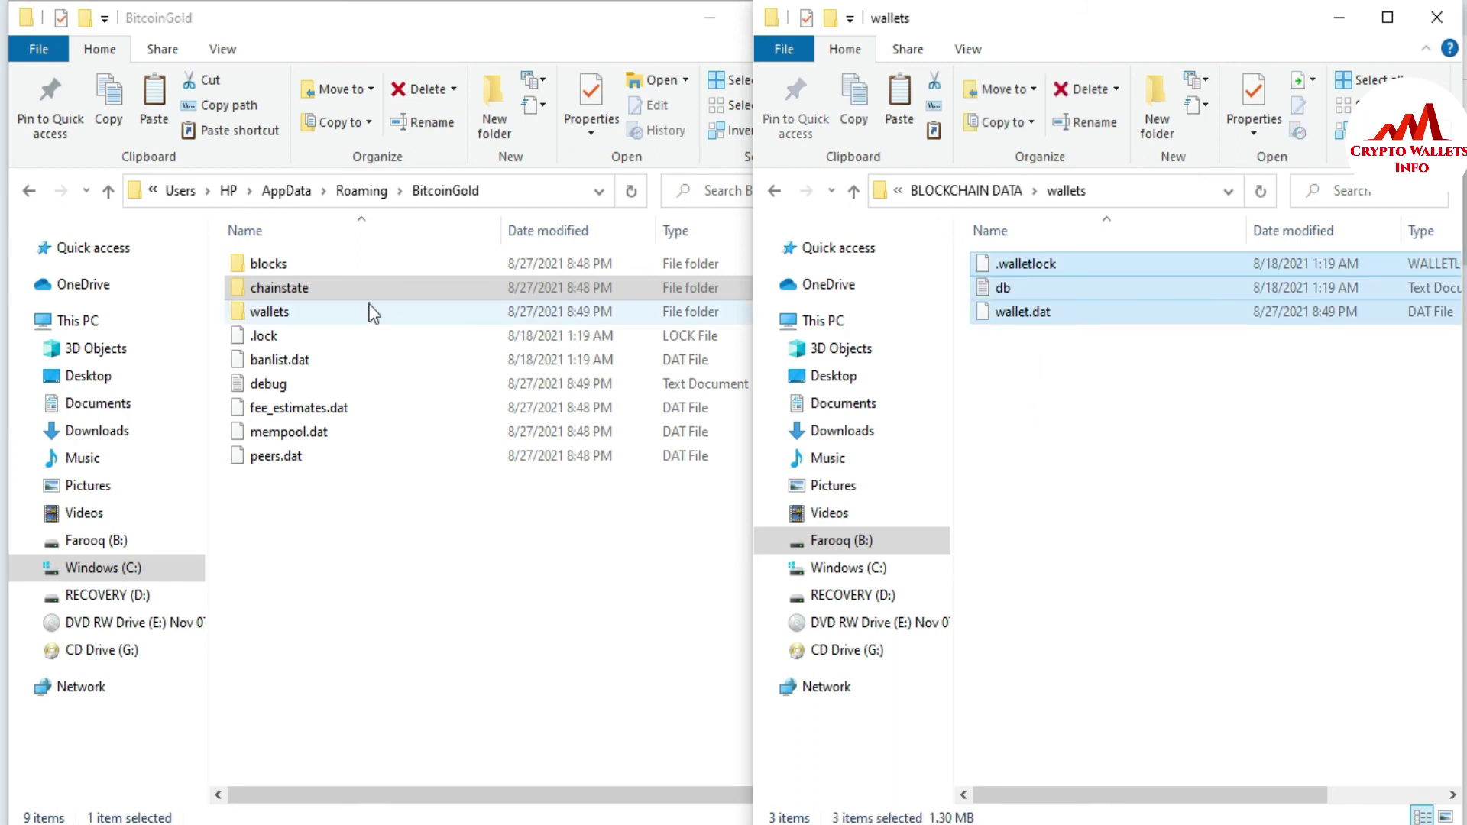
double_click(304, 311)
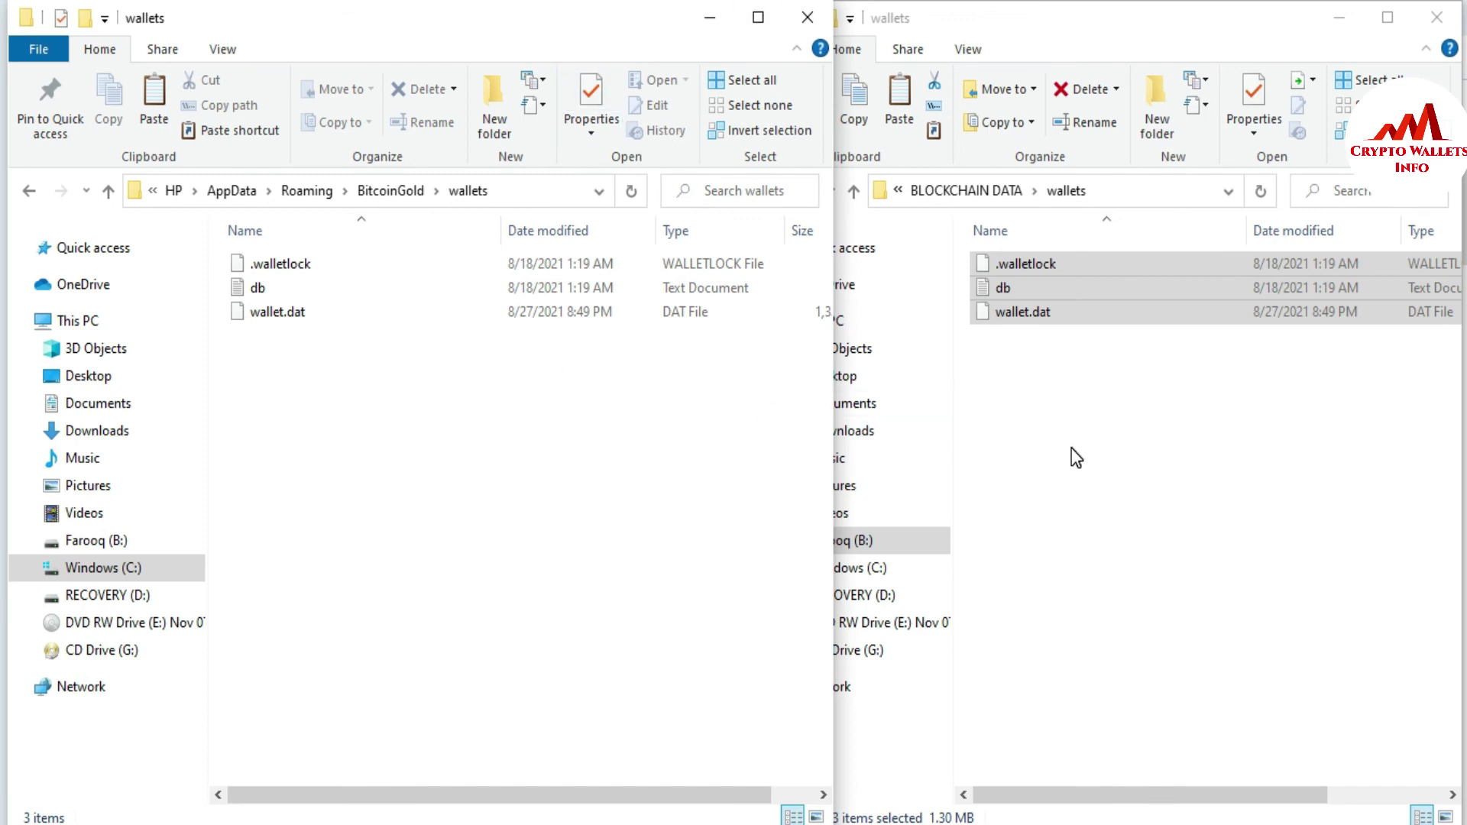
left_click(581, 489)
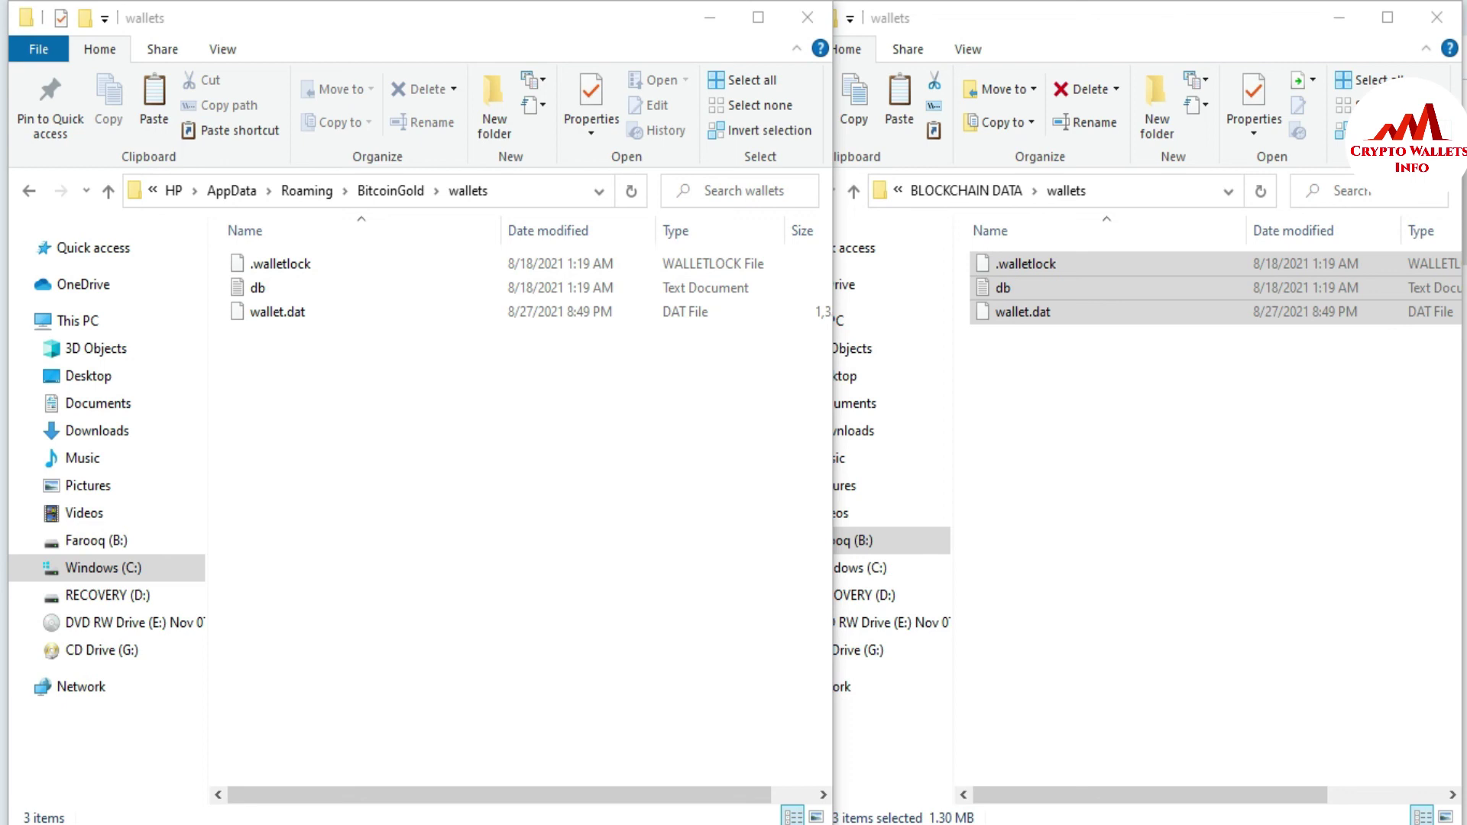
left_click(981, 548)
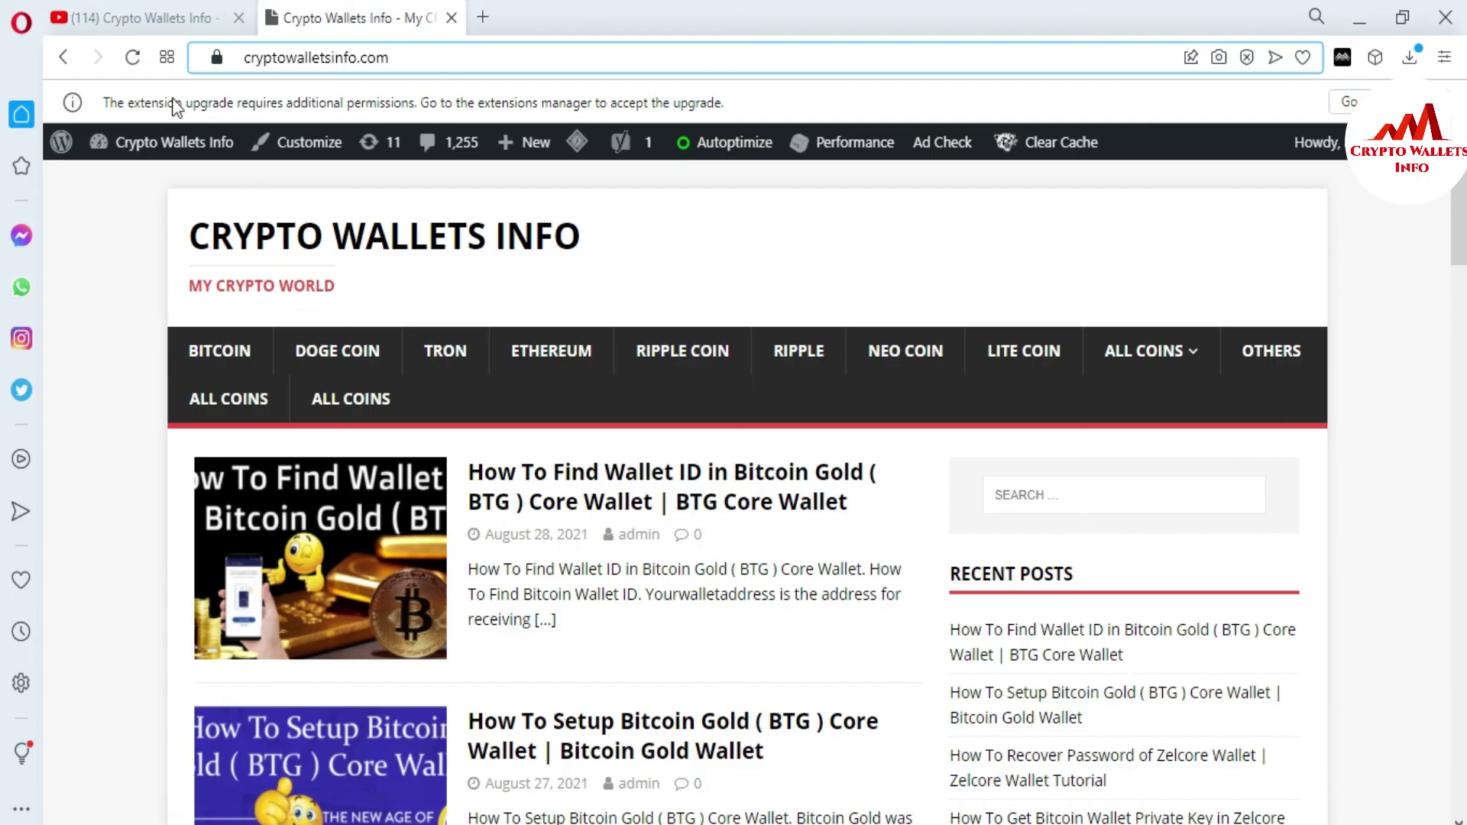
In the Opera browser, view the Crypto Wallets Info YouTube channel and return to the cryptowalletsinfo.com page.
left_click(132, 19)
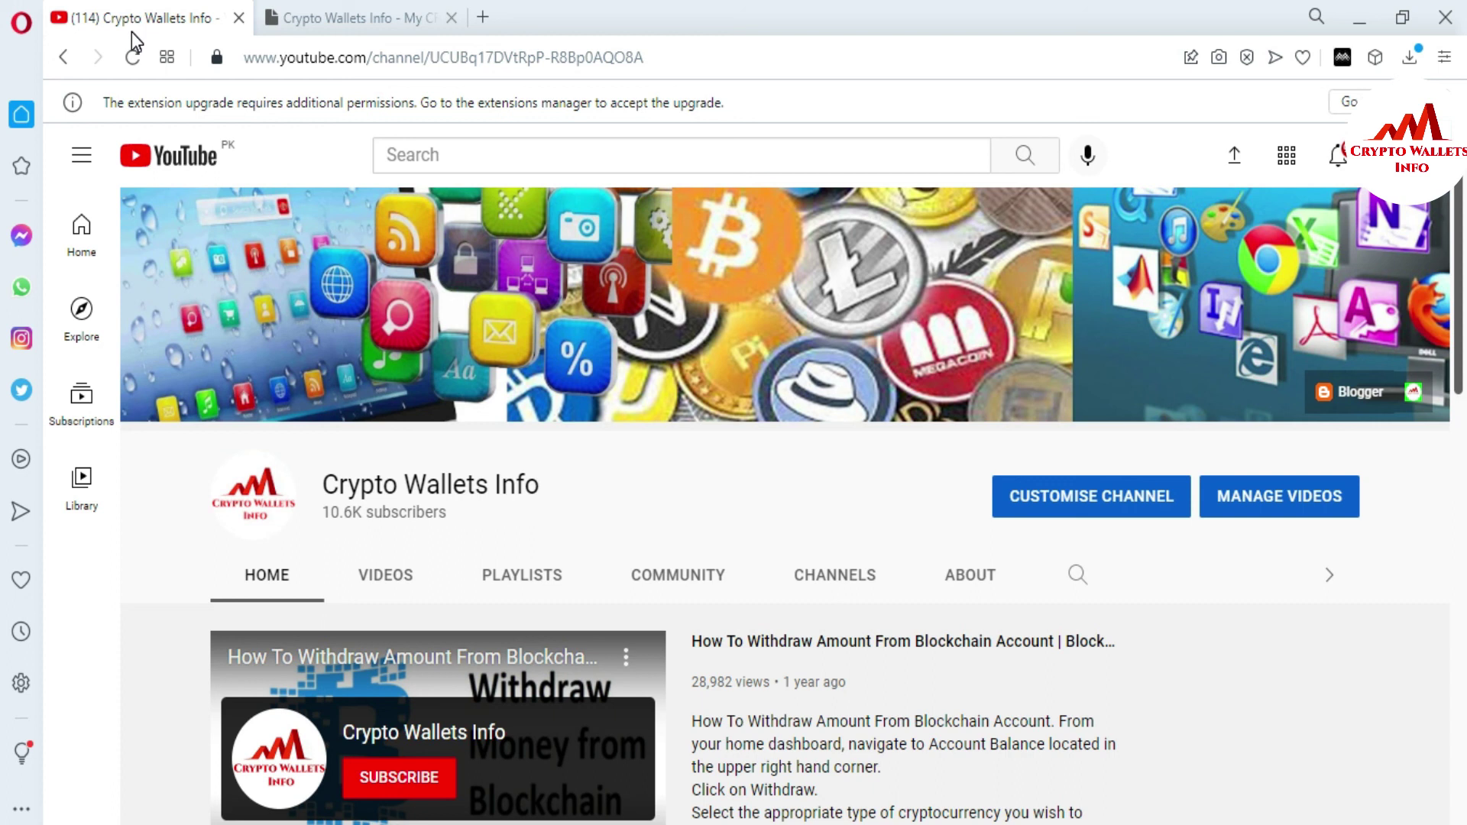
left_click(361, 16)
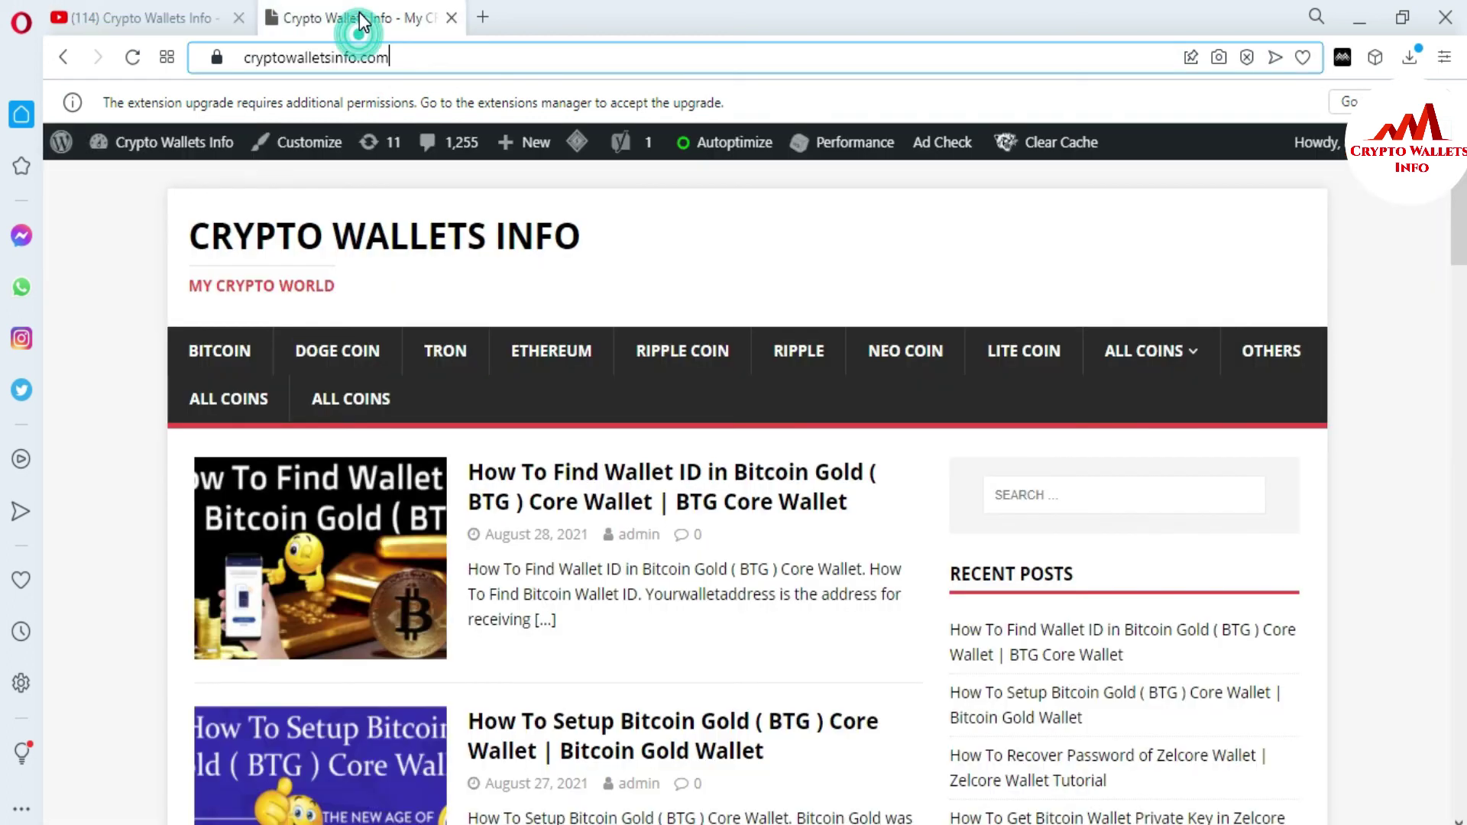